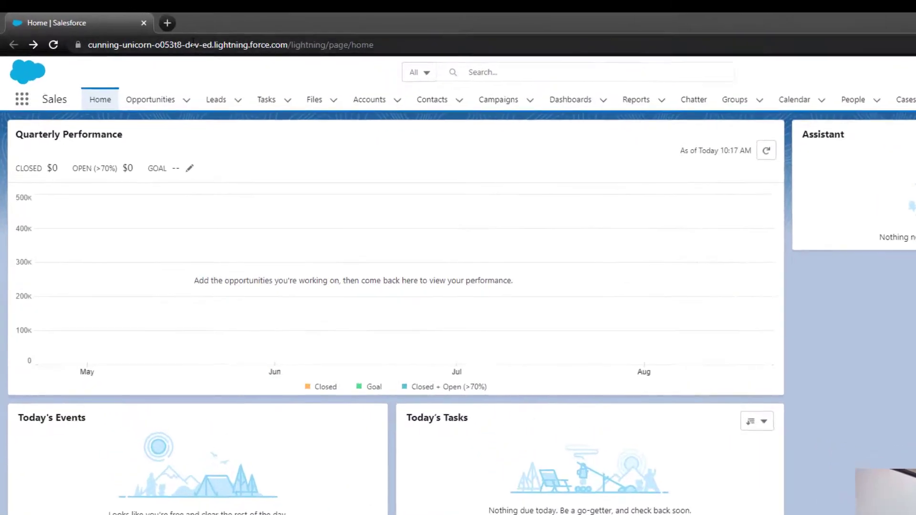
Load the org's package install page by replacing the URL path with /packaging/installPackage.apexp?p0=04t8b000001Eh4YAAS
click(119, 35)
drag(667, 73, 516, 75)
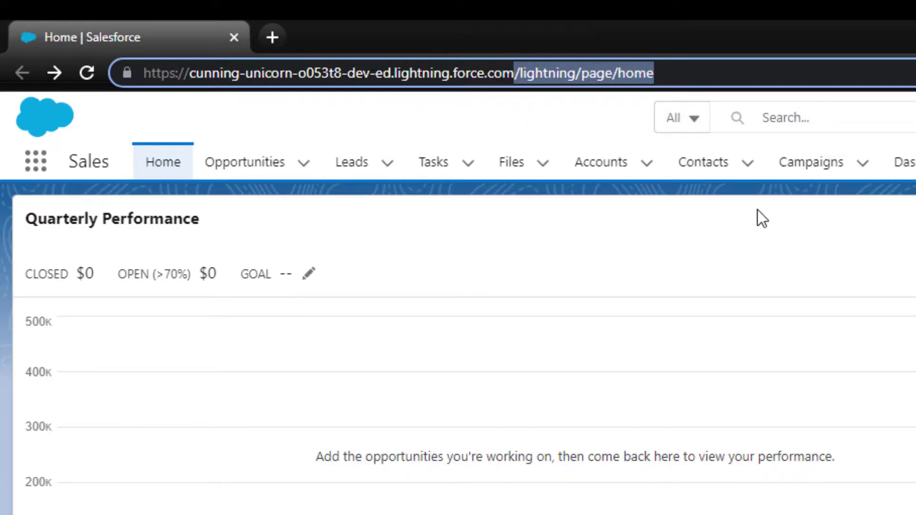
key(BackSpace)
text(/packaging/installPackage.apexp?p0=04t8b000001Eh4YAAS)
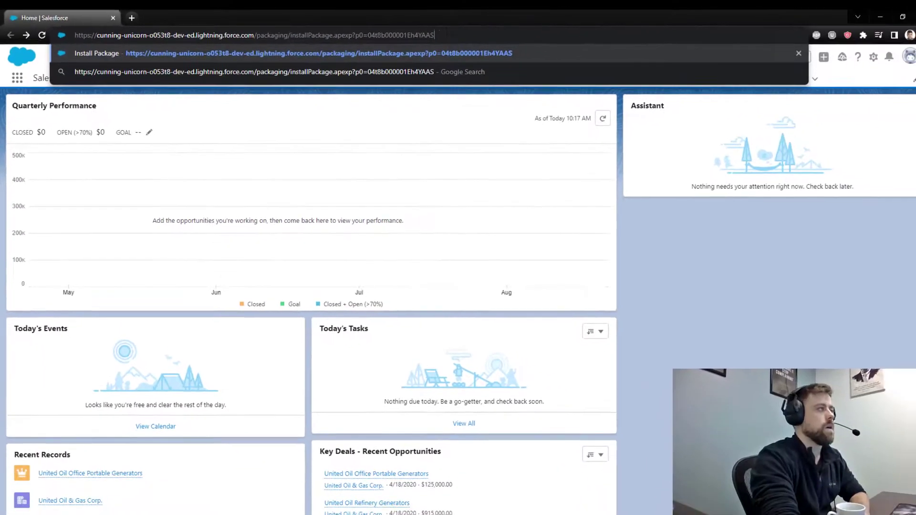
key(Return)
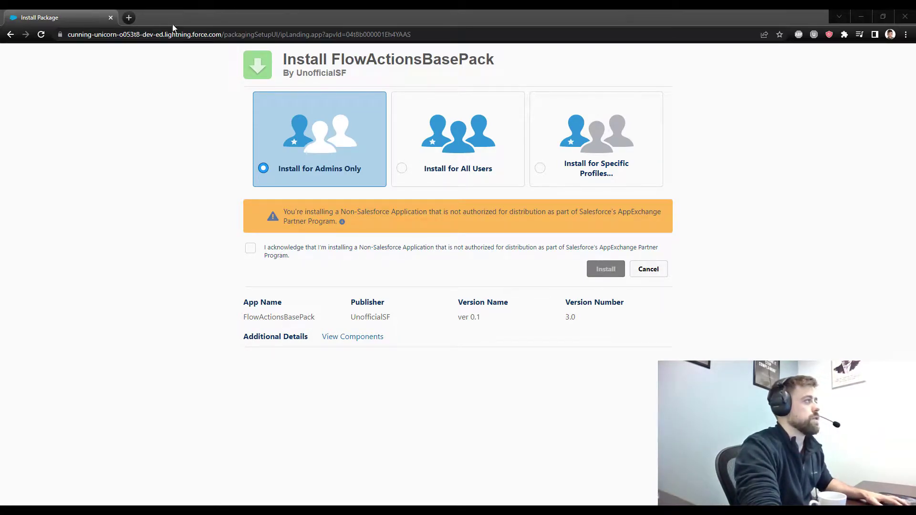
Load the install pages for packages 04t5G000003rUvVQAU and 04t5G000003rUvLQAU in two new browser tabs
click(128, 18)
text(https://cunning-unicorn-o053t8-dev-ed.my.salesforce.com/packaging/installPackage.apexp?p0=04t5G000003rUvVQAU)
key(Return)
click(246, 21)
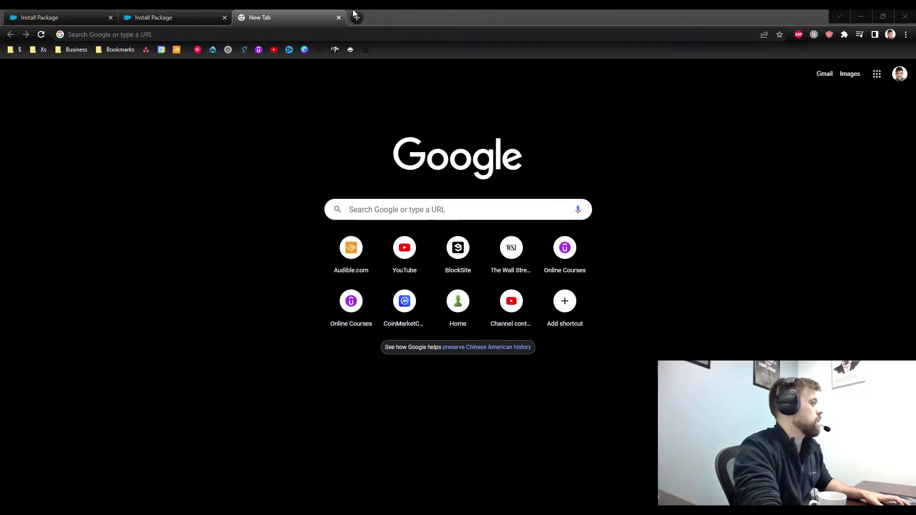
click(220, 34)
text(https://cunning-unicorn-o053t8-dev-ed.my.salesforce.com/packaging/installPackage.apexp?p0=04t5G000003rUvLQAU)
key(Return)
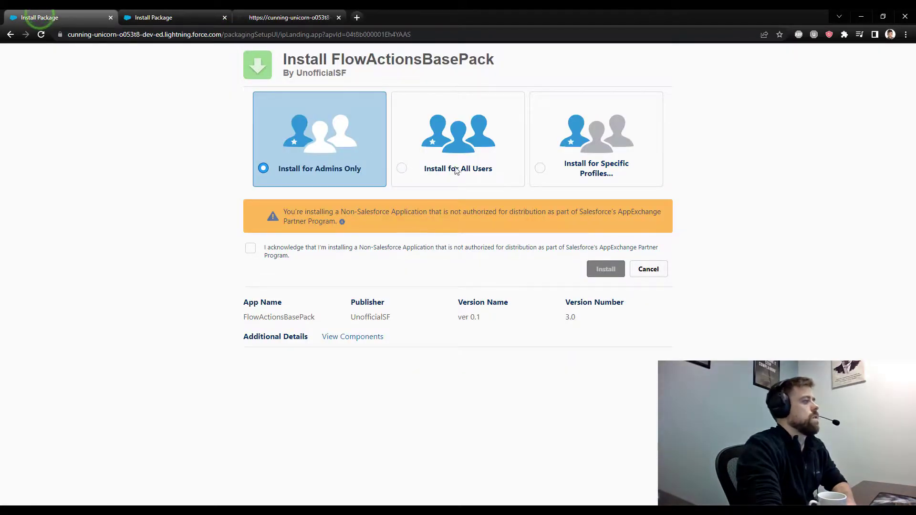
Install FlowActionsBasePack for all users, acknowledging that it is a non-Salesforce application
click(482, 158)
click(312, 250)
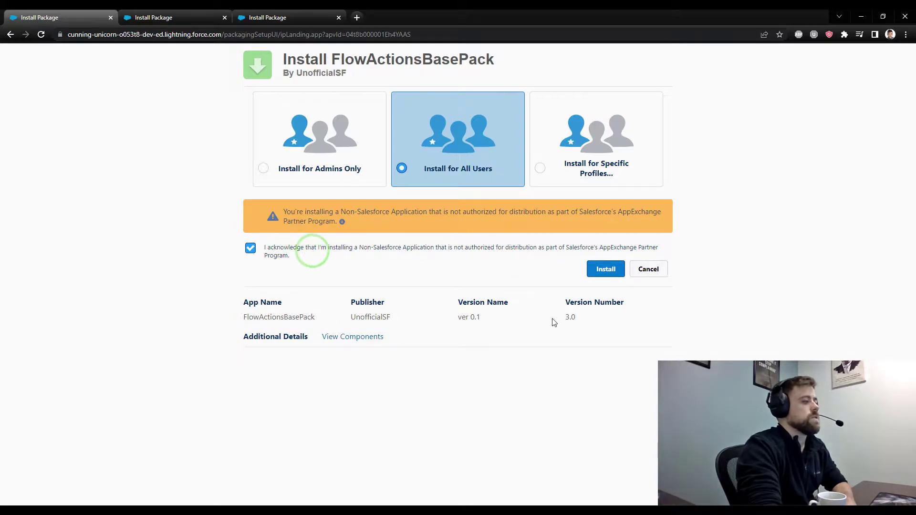
click(602, 269)
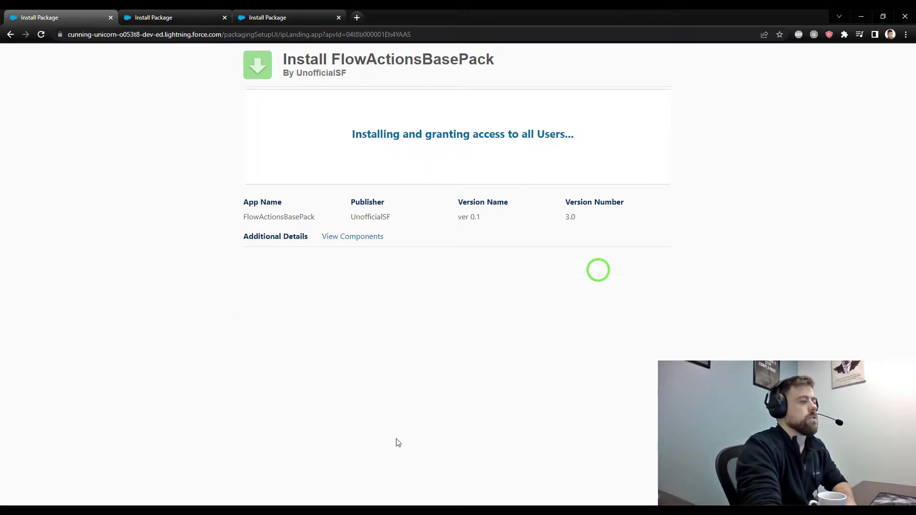
Install the FlowScreenComponentsBasePack package for all users
click(176, 14)
click(436, 167)
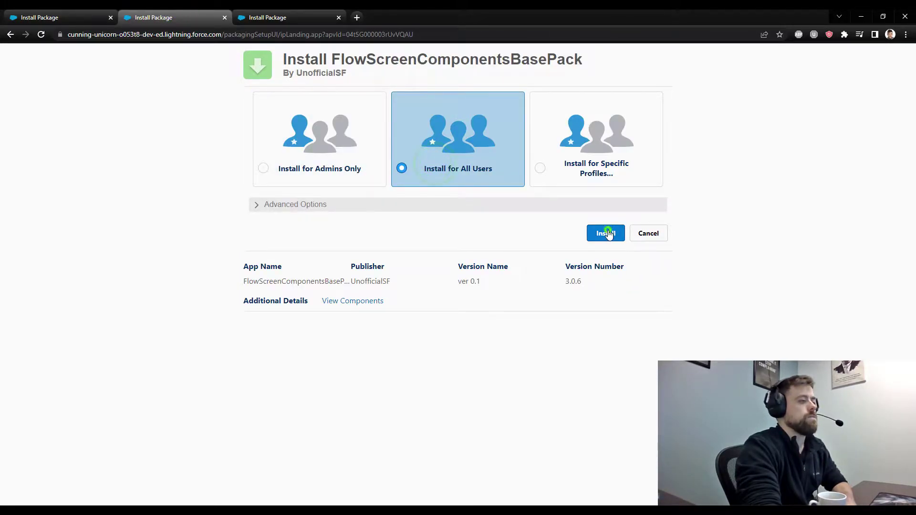
click(607, 233)
Install the datatable package for all users and check the other package installations
click(327, 18)
click(489, 142)
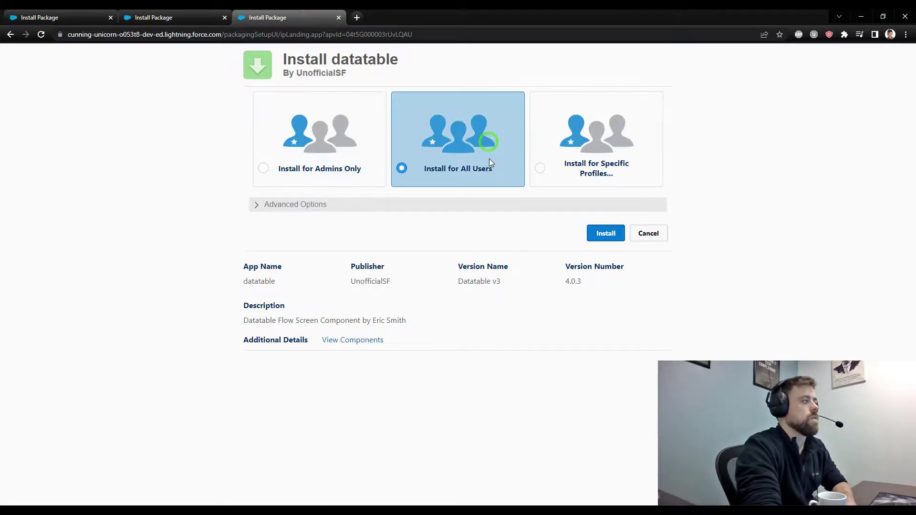
click(594, 234)
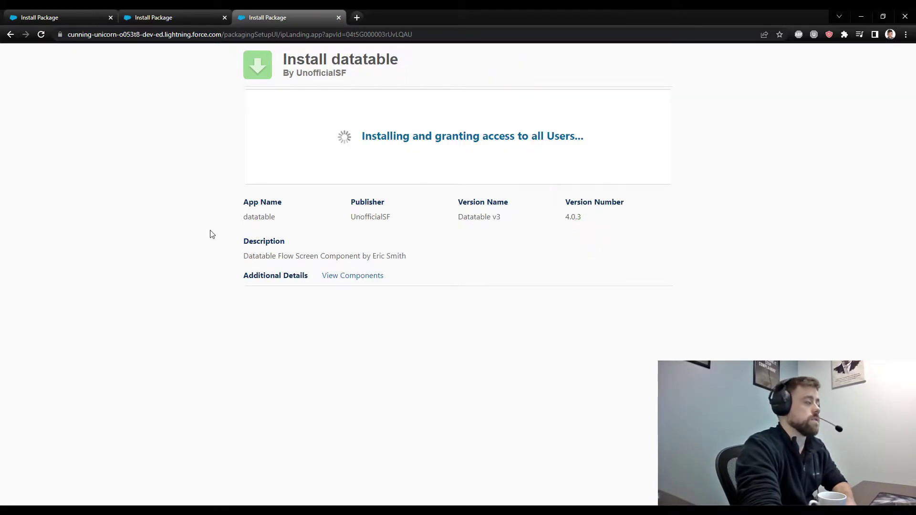
click(196, 14)
click(47, 14)
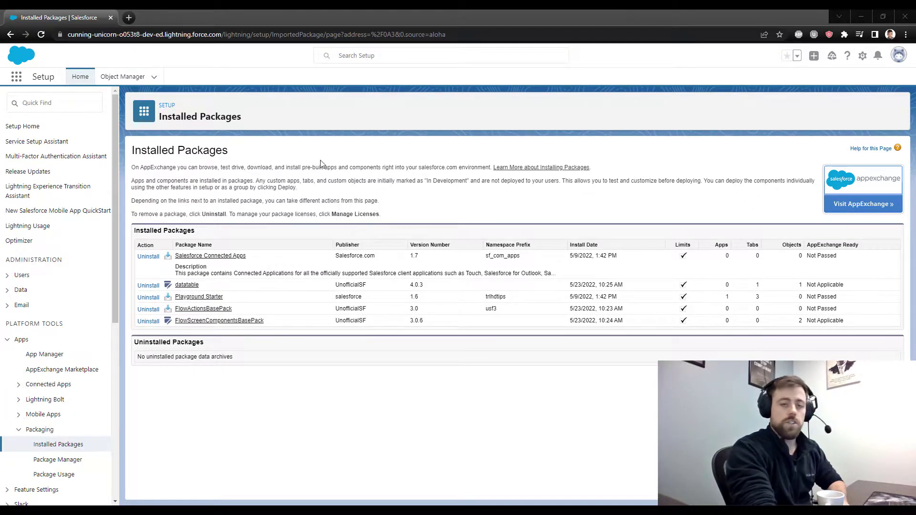
Find the Flows page in Setup and create a new Screen Flow
click(41, 34)
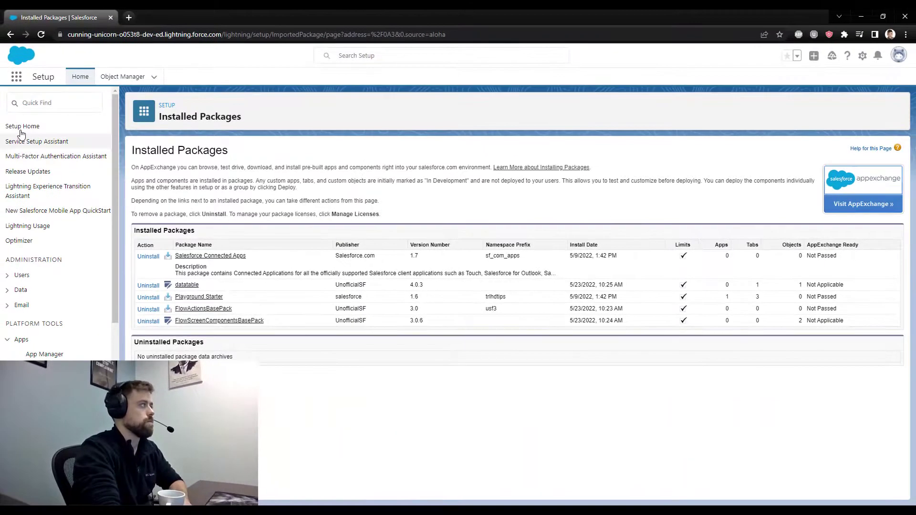
click(3, 20)
text(flow)
click(35, 247)
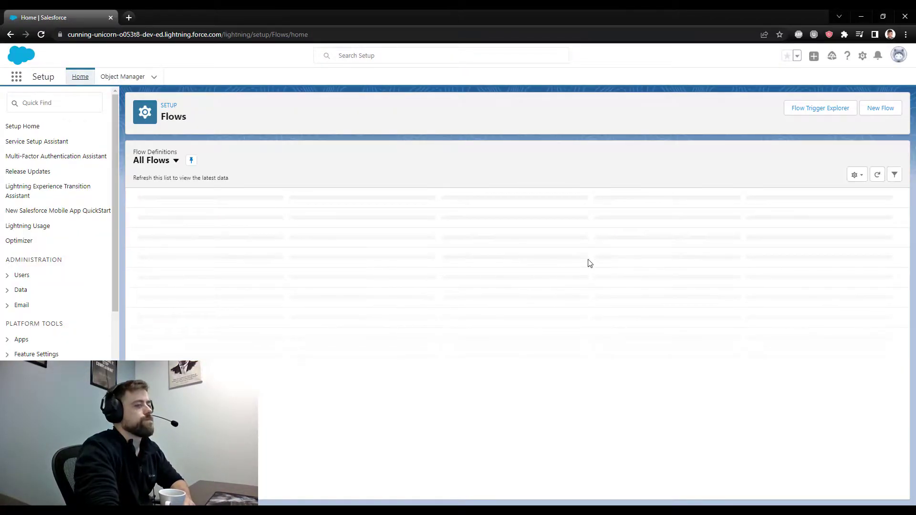
click(875, 110)
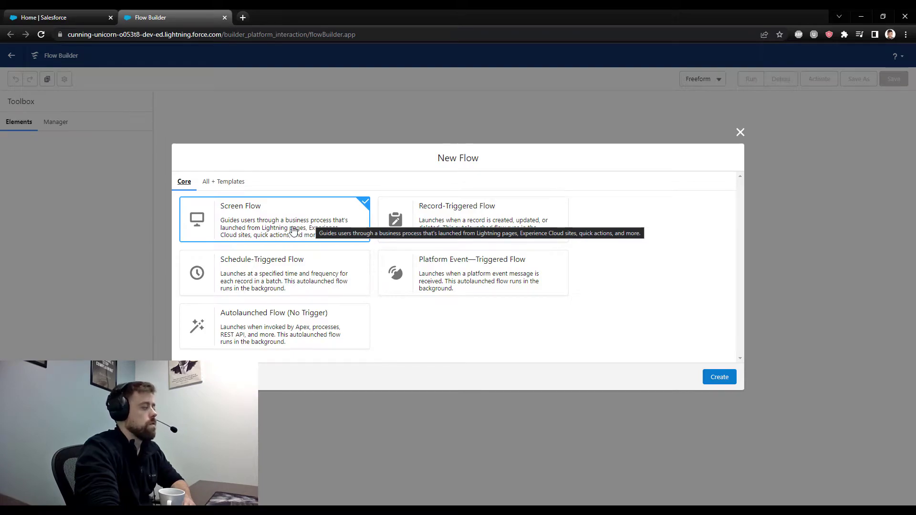
click(718, 377)
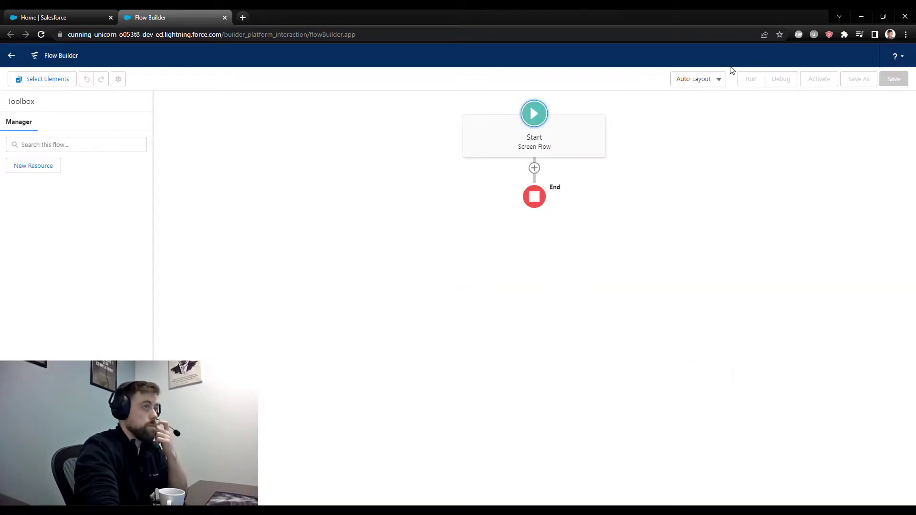
Switch the flow canvas to the Freeform layout and reposition the Start element
click(713, 80)
click(691, 117)
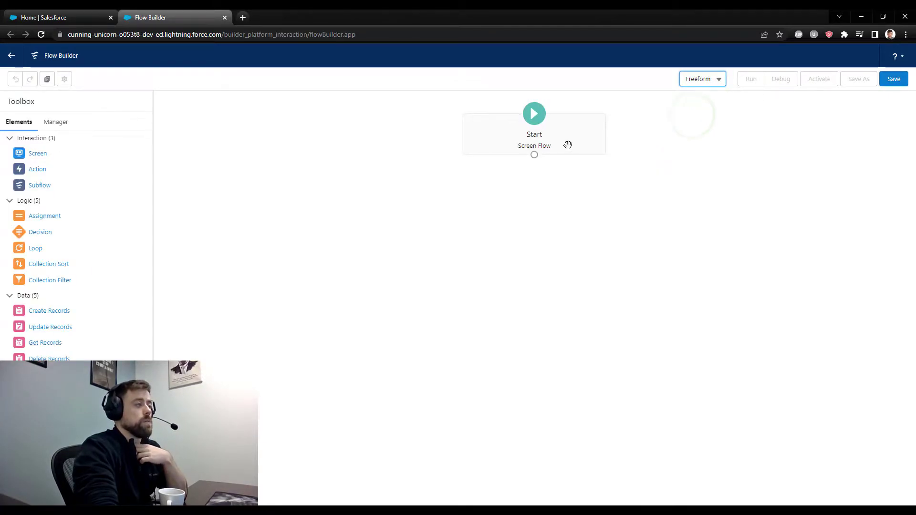
drag(567, 145, 472, 201)
Save the flow with the label "Screen - Data Table" and API name Screen_Data_Table, then dismiss the issues list
click(894, 79)
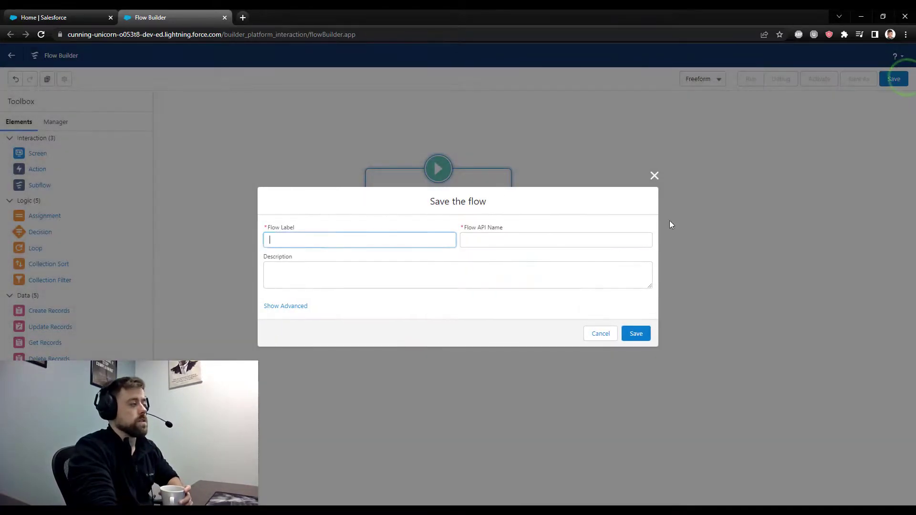
text(S)
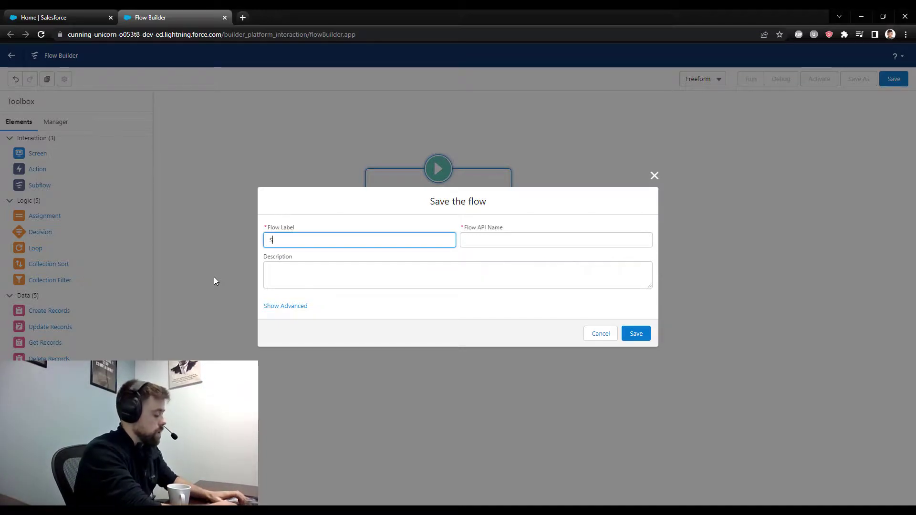
text(creen - )
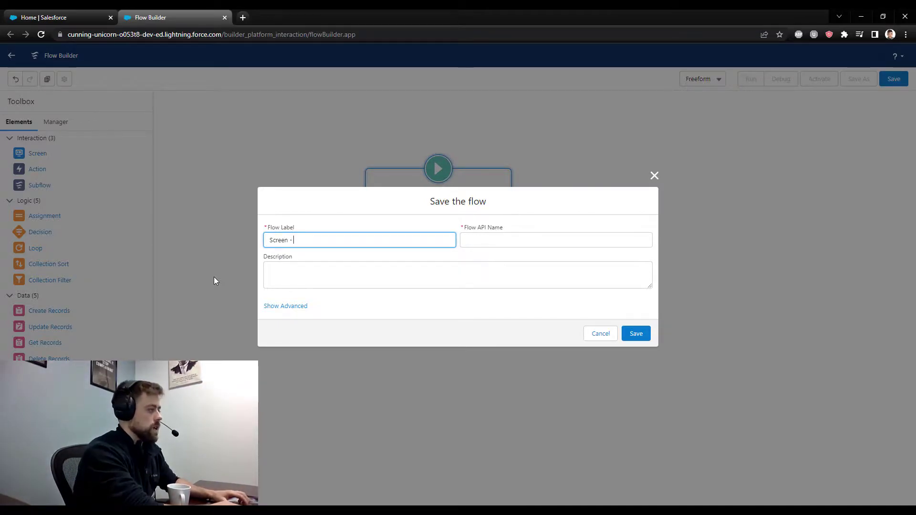
text(Data Table)
key(Tab)
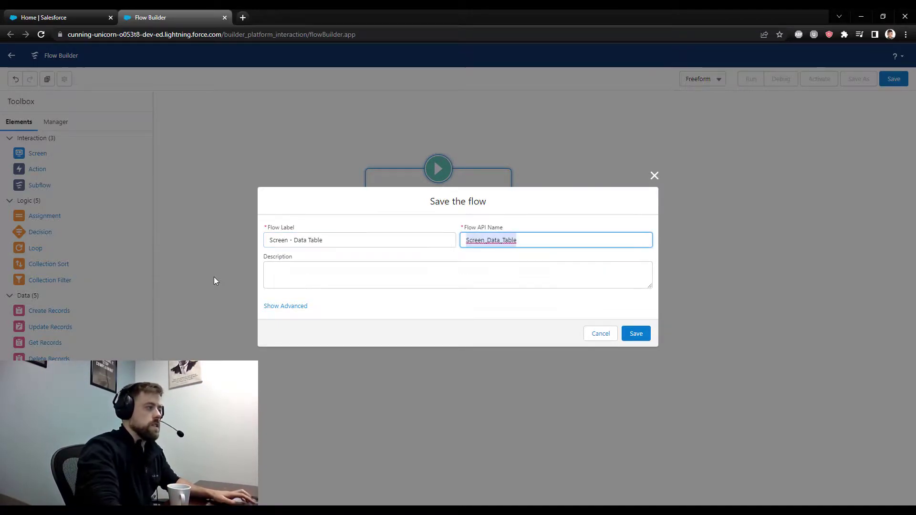
click(636, 334)
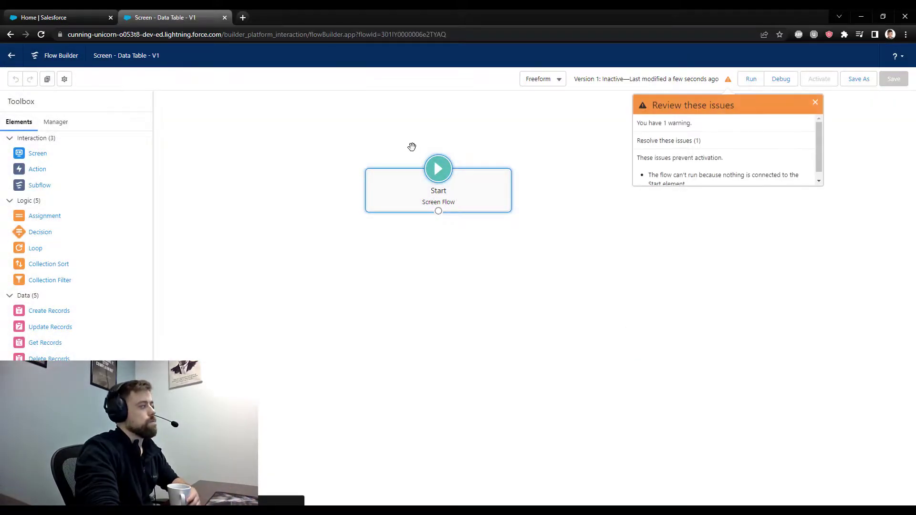
click(815, 102)
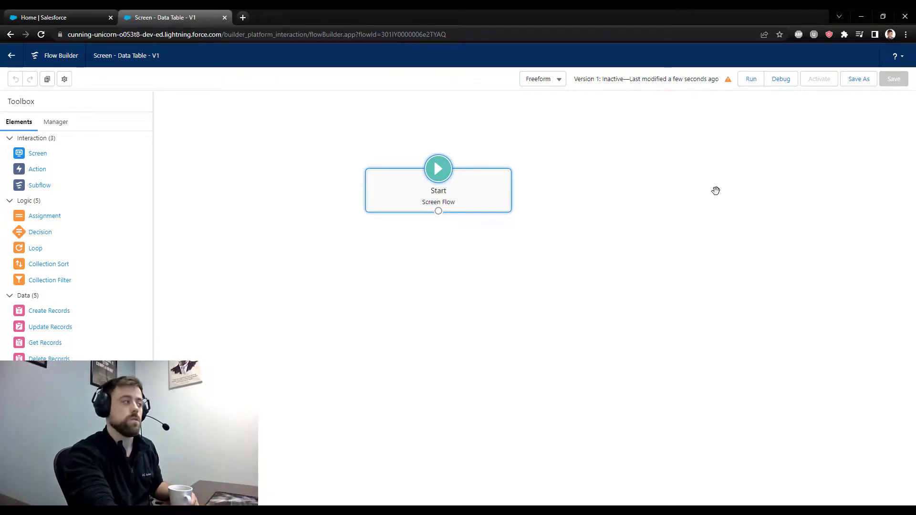
Add a Screen element below Start with the label and API name ScreenOne
drag(36, 154, 444, 264)
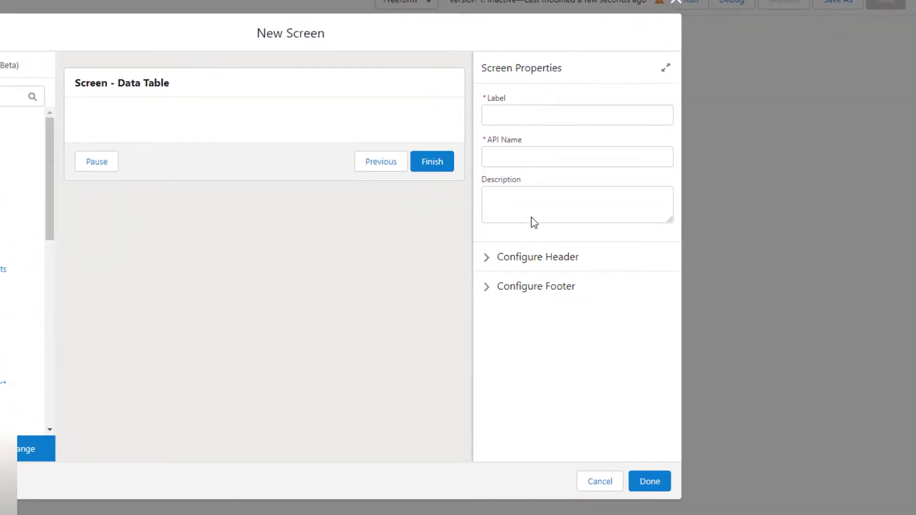
click(631, 160)
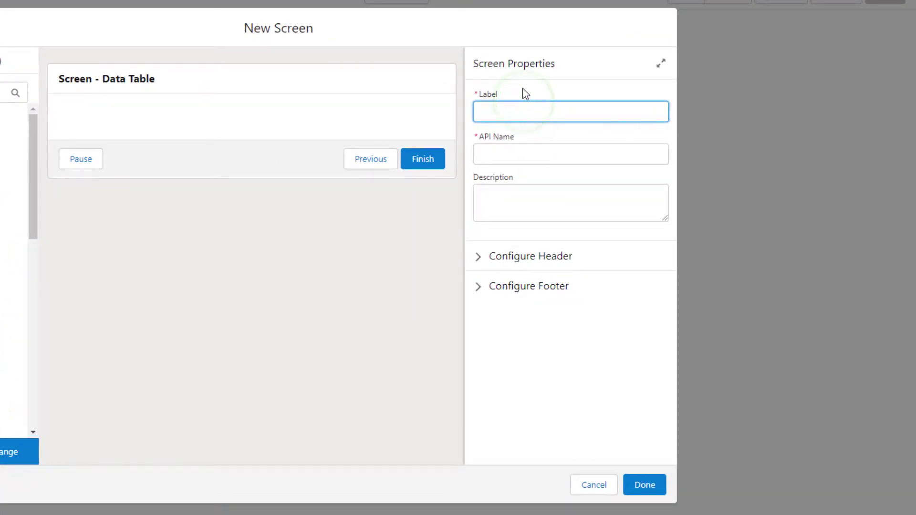
text(ScreenOne)
key(Tab)
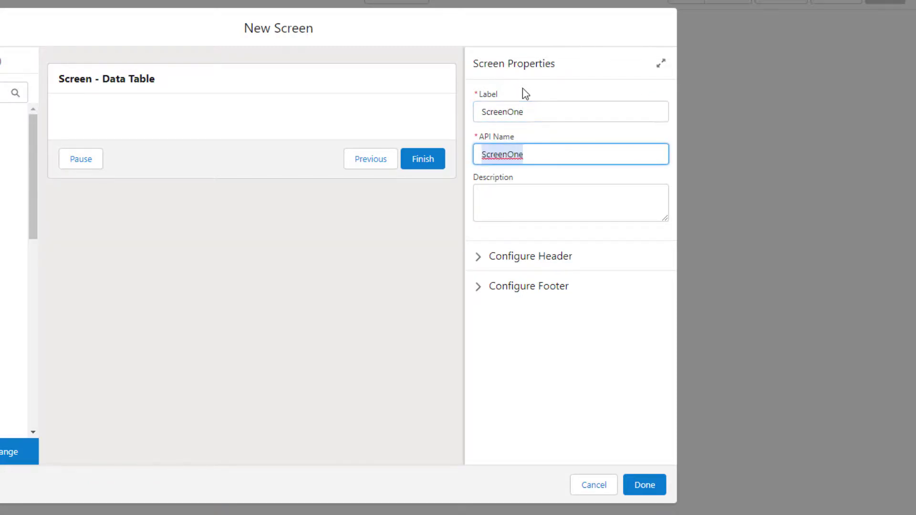
Hide the header and the Pause button on the ScreenOne screen and finish its setup
click(527, 258)
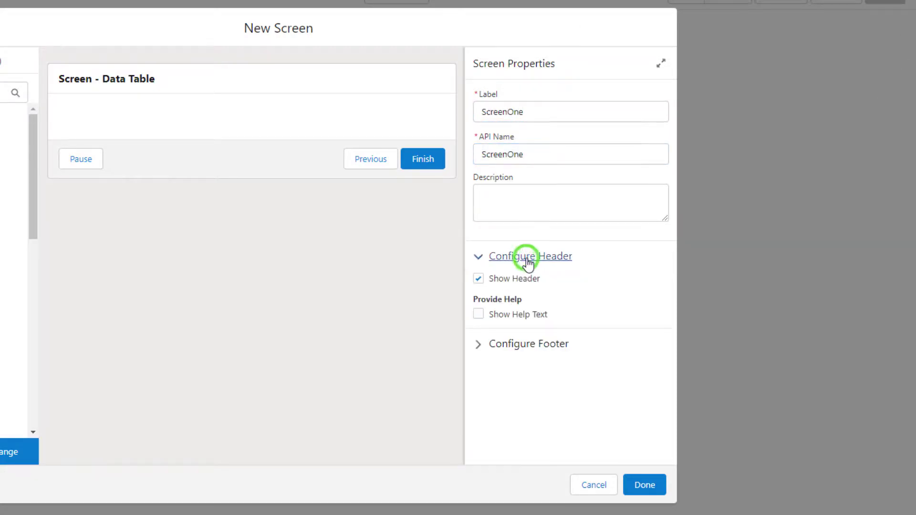
click(513, 279)
click(529, 353)
scroll(511, 458, down, 3)
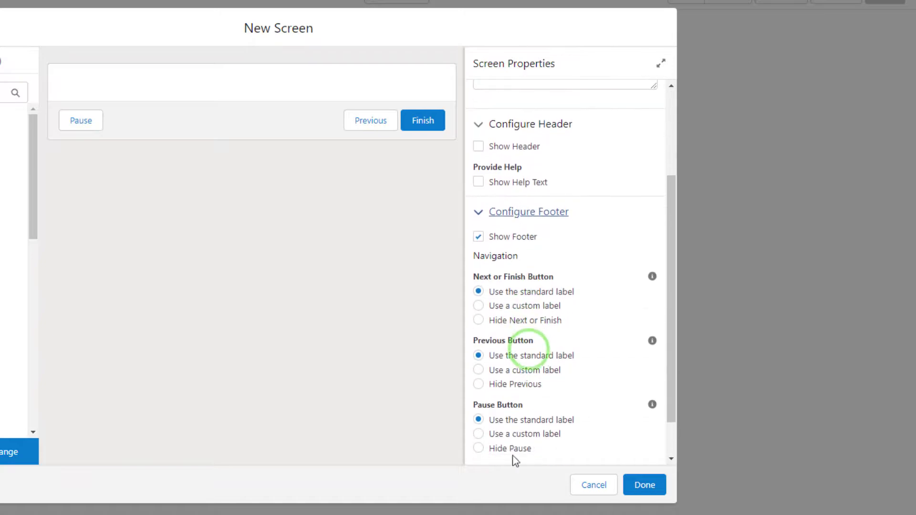
click(501, 450)
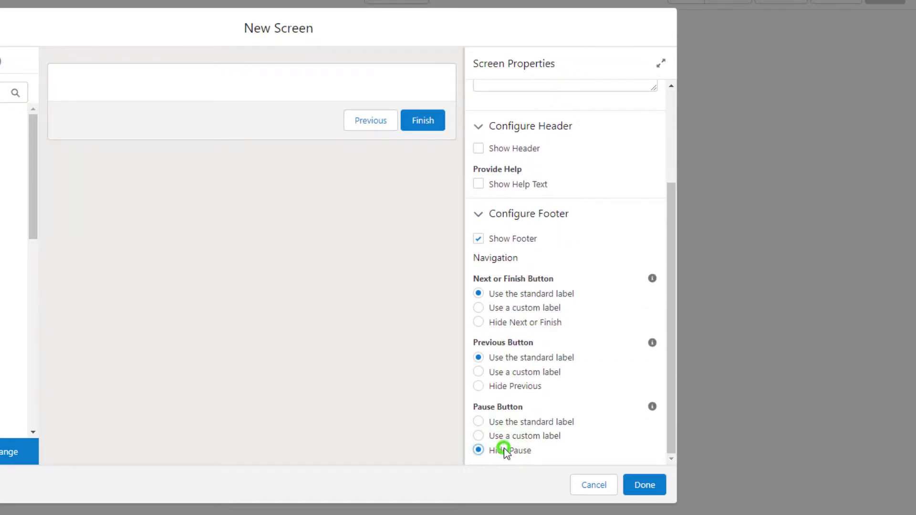
click(643, 485)
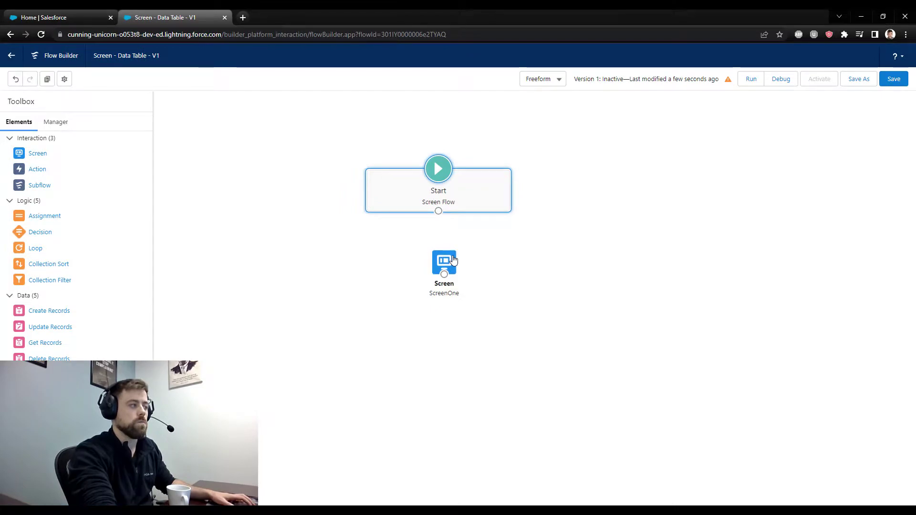
Add the custom Datatable component to the ScreenOne screen with the API name TableOne
double_click(452, 259)
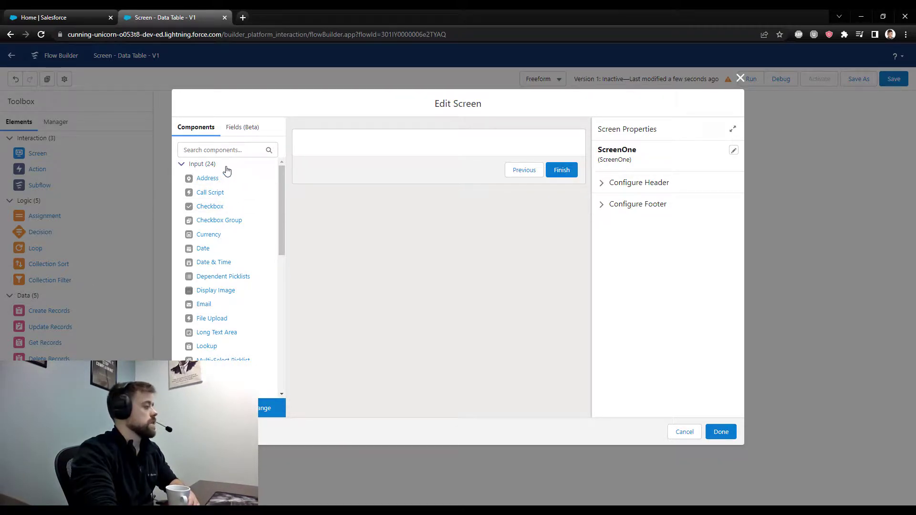
scroll(212, 198, down, 3)
scroll(217, 200, down, 5)
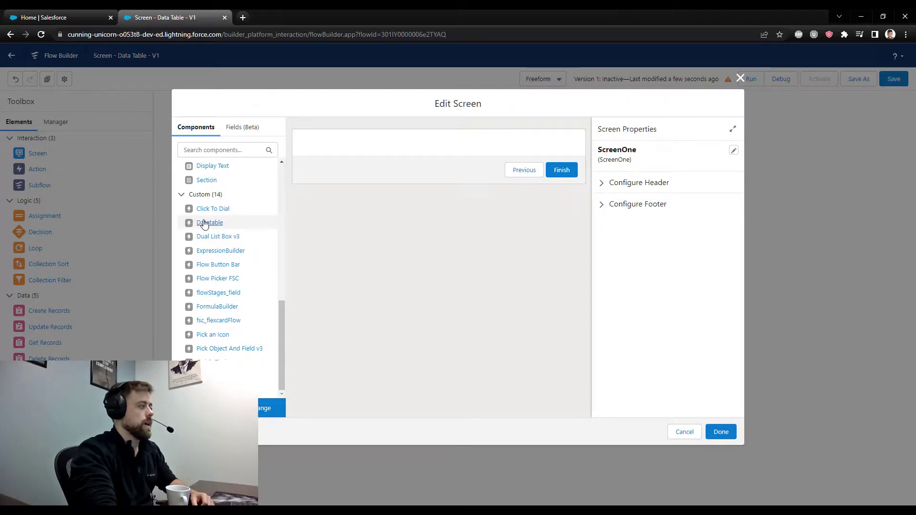
drag(237, 223, 207, 225)
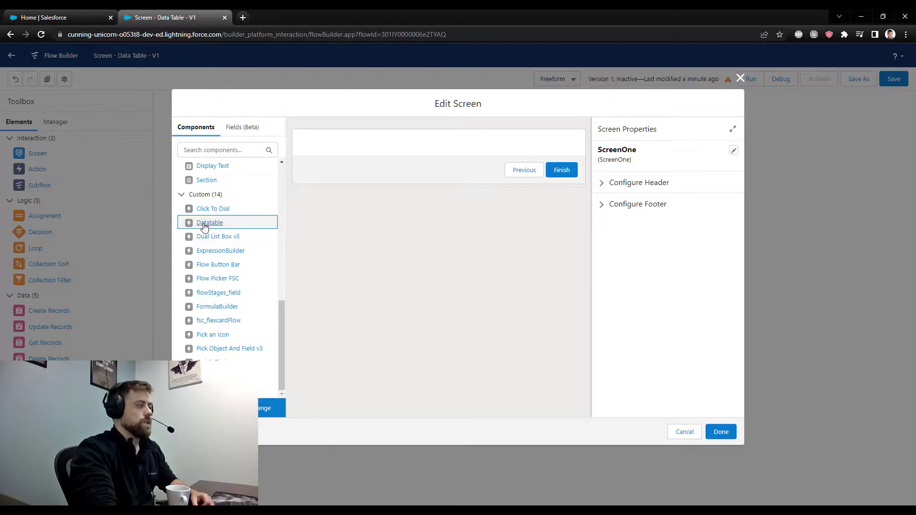
drag(227, 226, 372, 150)
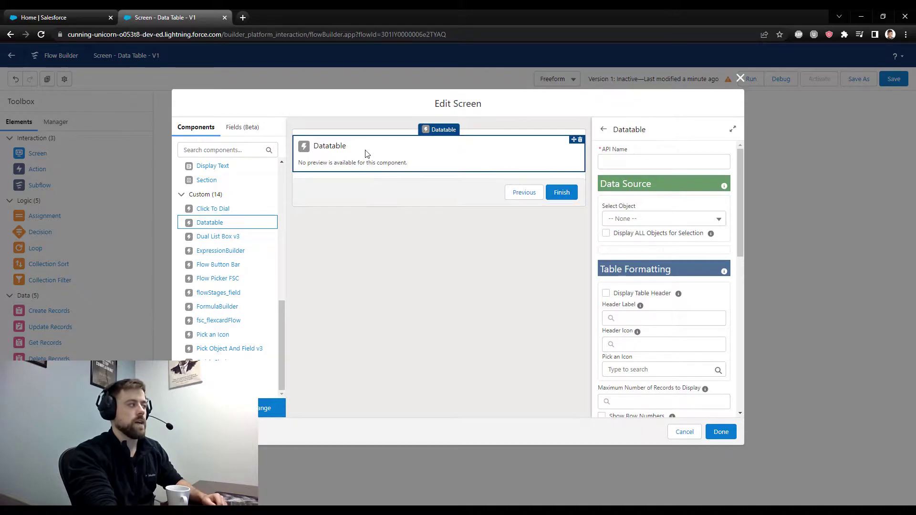
click(607, 162)
text(Tab)
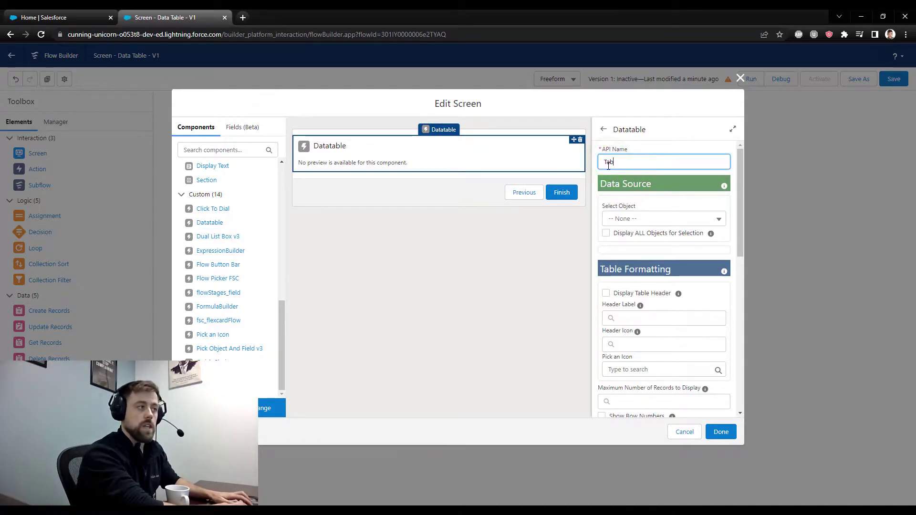
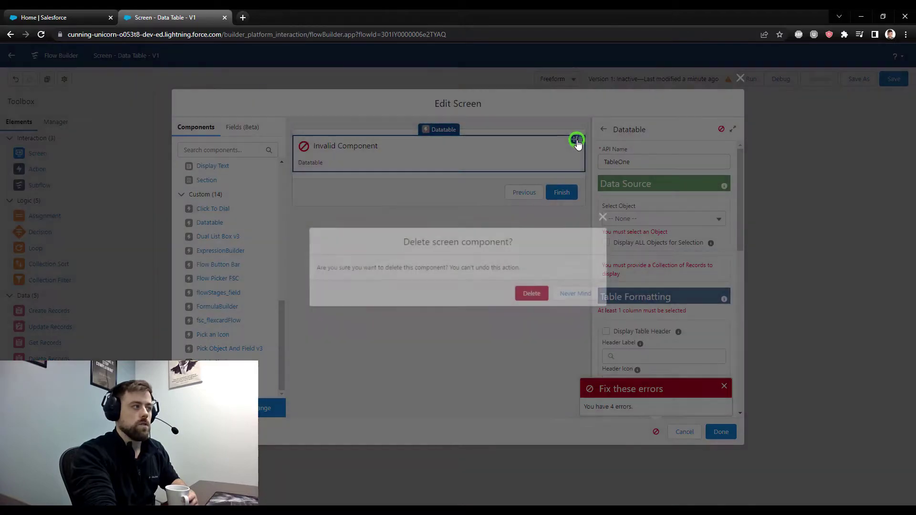
Delete the Datatable component from ScreenOne, finish the screen, and move the Screen element further below Start
click(531, 297)
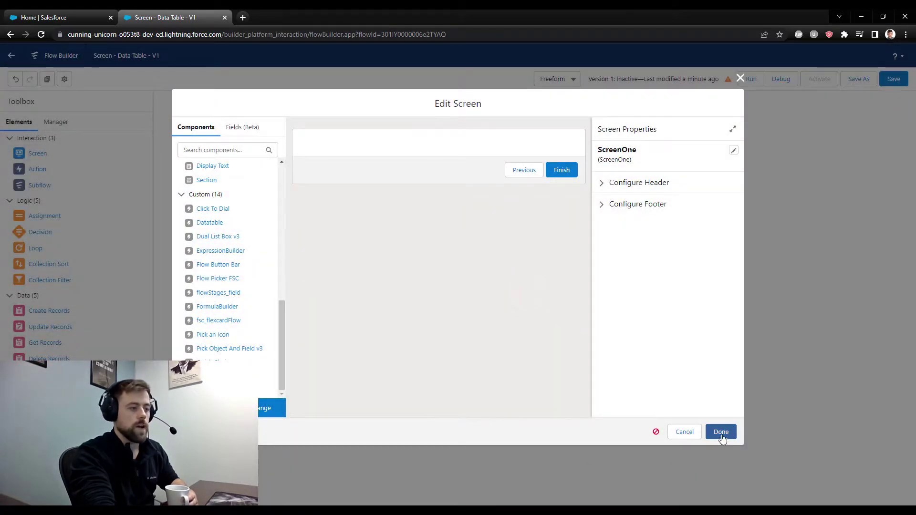
click(721, 432)
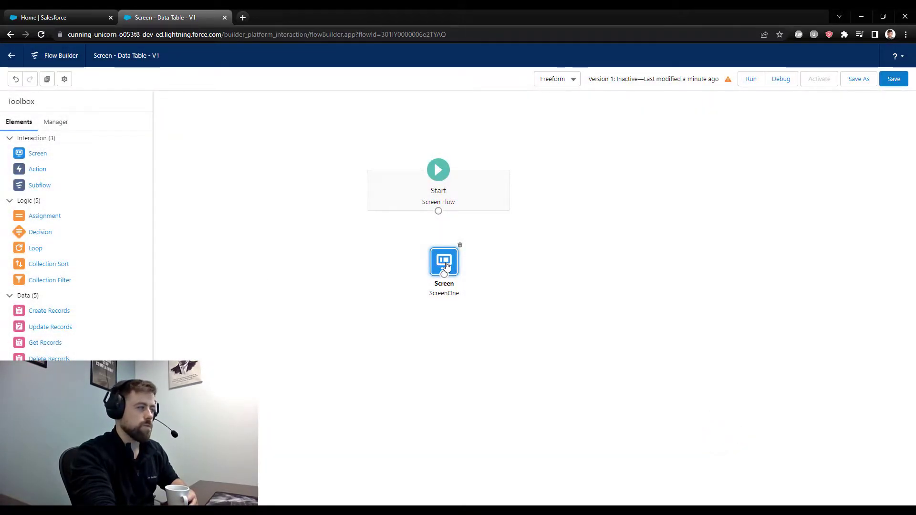
drag(443, 262, 443, 307)
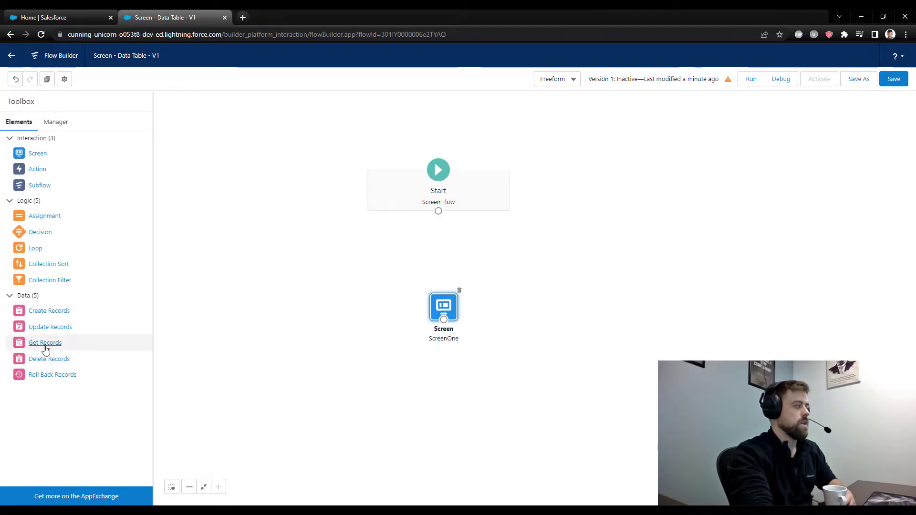
Add a Get Records element between Start and ScreenOne, labelled Get Account with API name Get_Account, for the Account object
drag(43, 345, 445, 229)
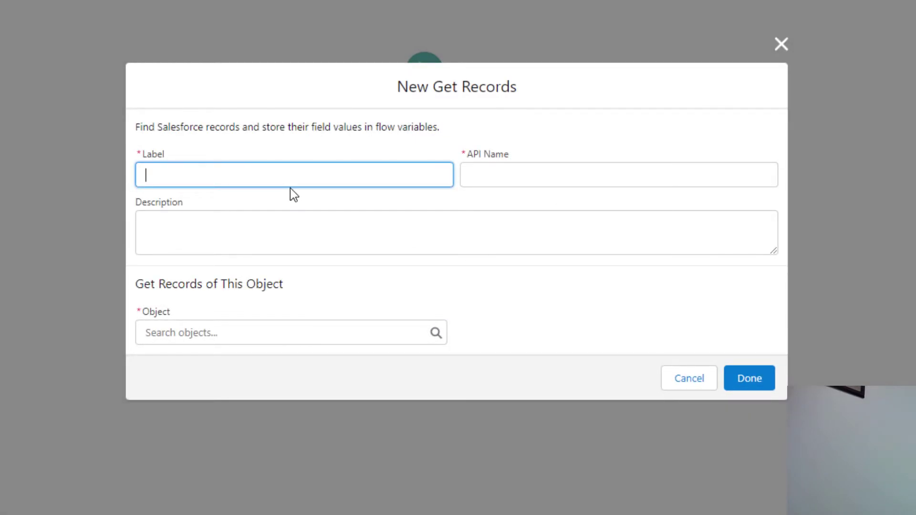
text(Get Account)
key(Tab)
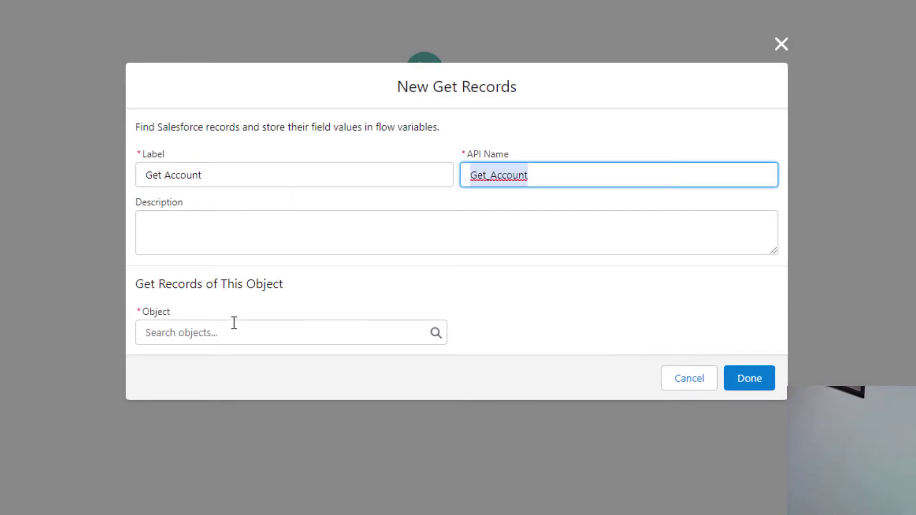
click(223, 334)
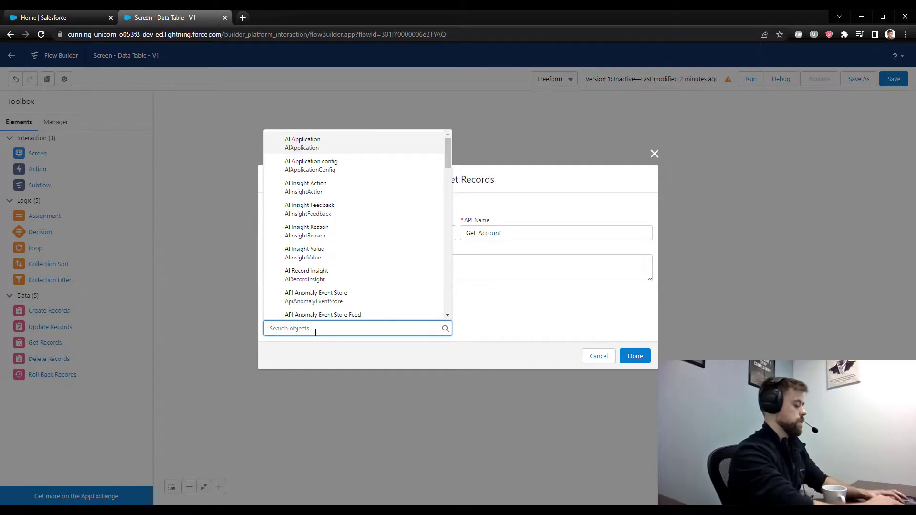
text(account)
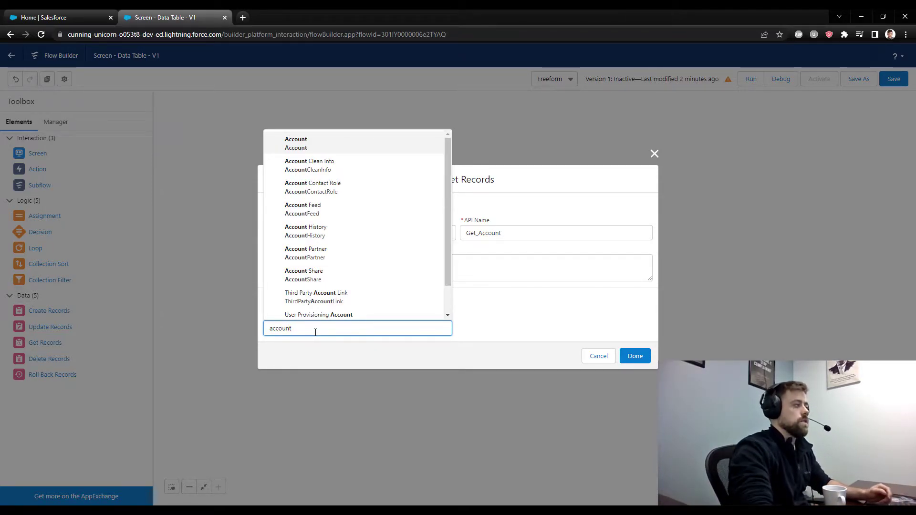
click(346, 144)
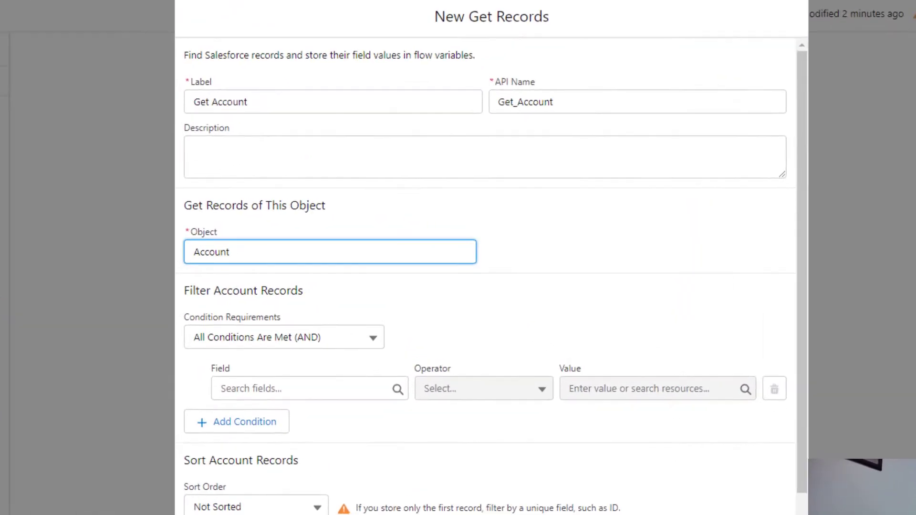
Set the filter condition of Get Account to use the Id field
click(283, 389)
text(id)
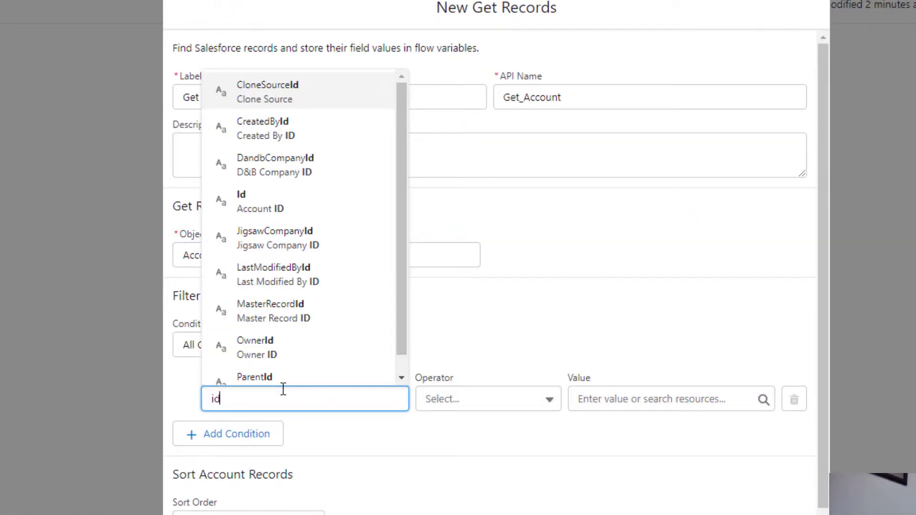
click(296, 196)
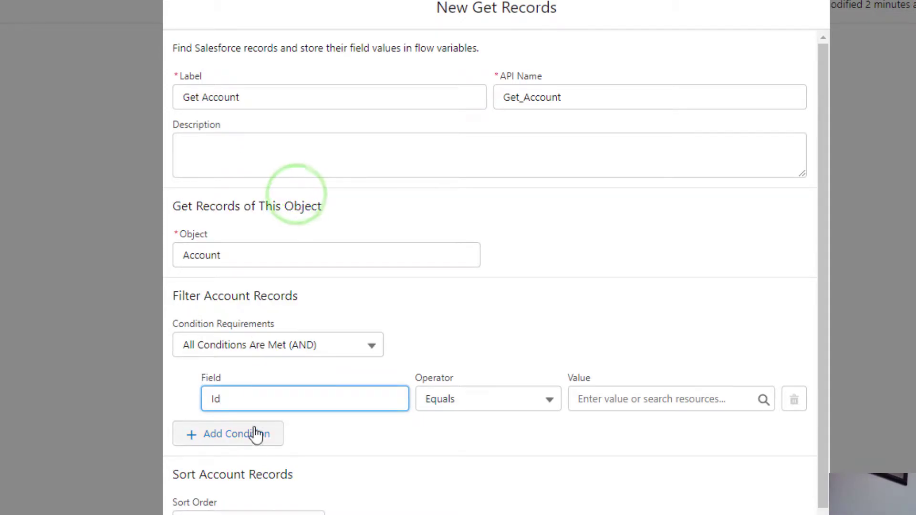
Create a new variable resource with the API name recordId as the value of the Id condition
click(611, 408)
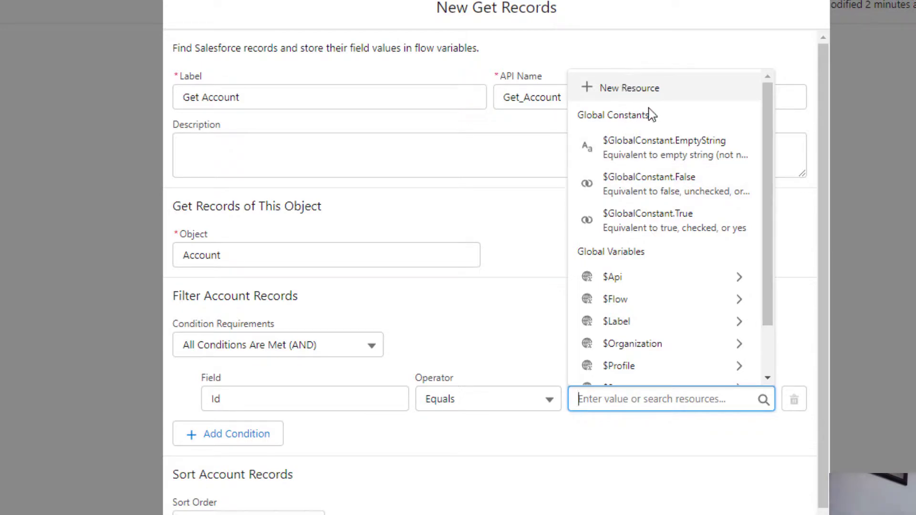
click(665, 96)
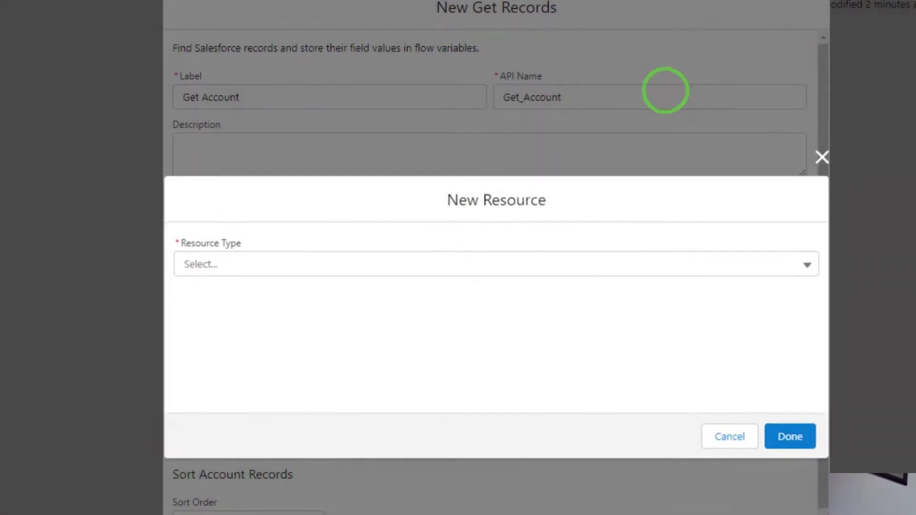
click(182, 275)
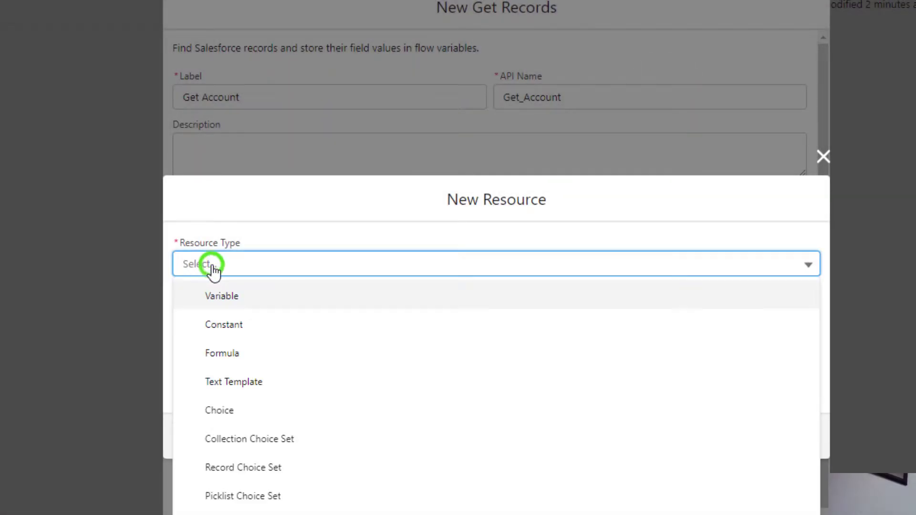
click(240, 302)
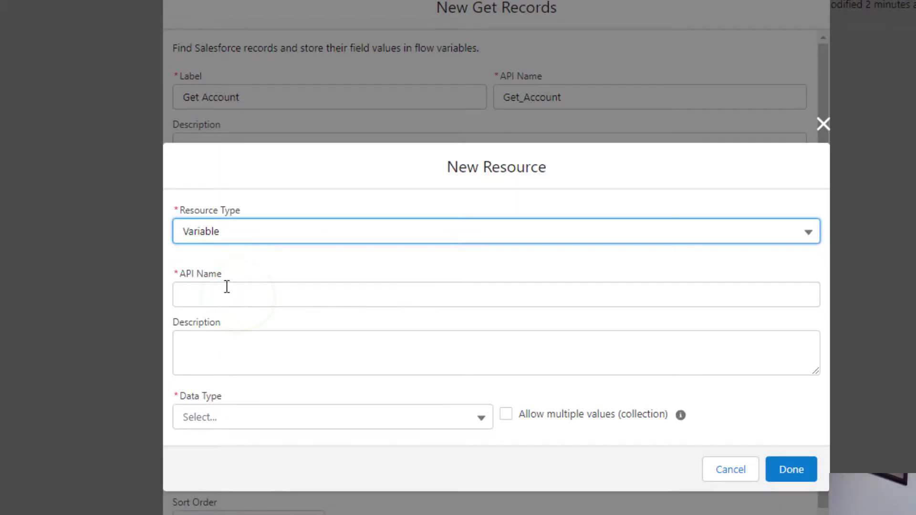
click(270, 399)
click(247, 297)
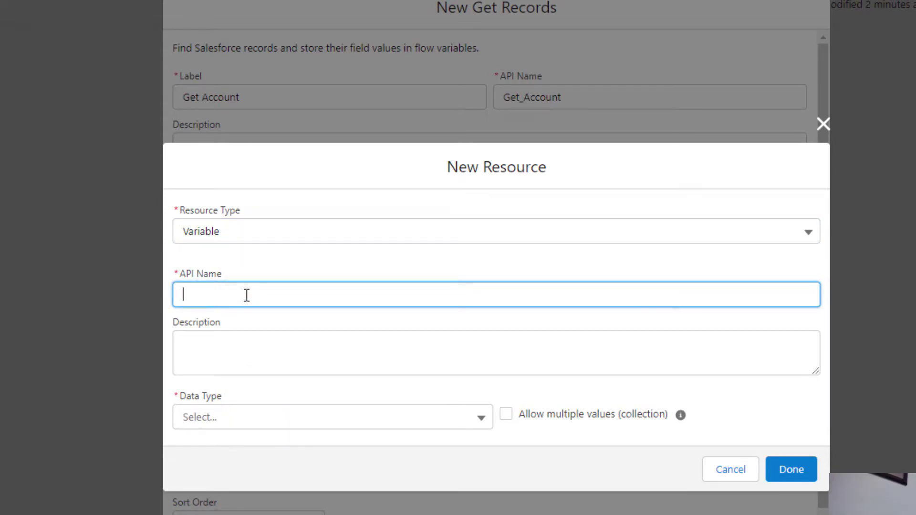
text(recordId)
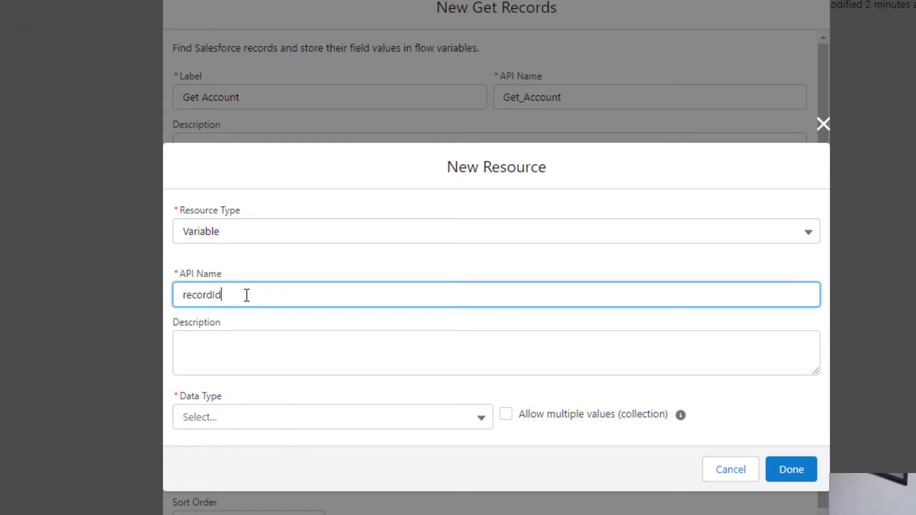
Make recordId a Text variable that is available for input, and finish the Get Account element
click(220, 416)
click(248, 131)
click(233, 457)
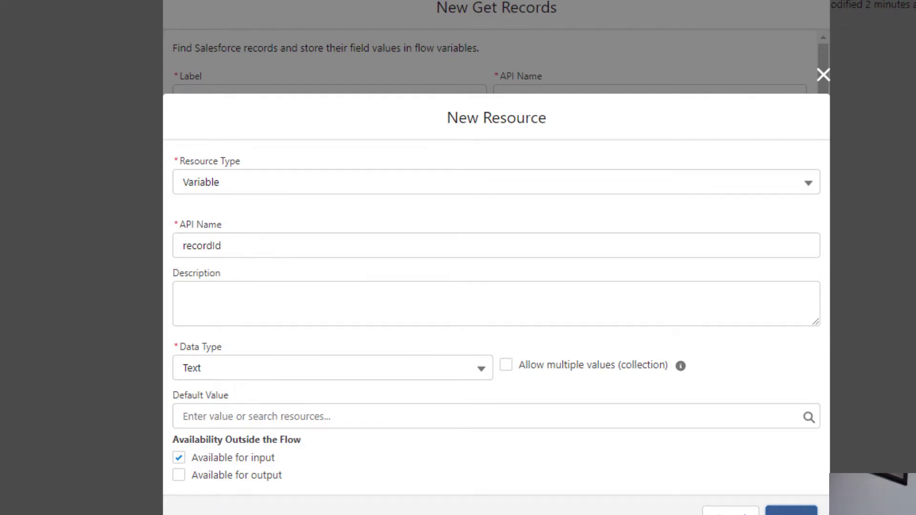
click(791, 510)
scroll(465, 486, down, 2)
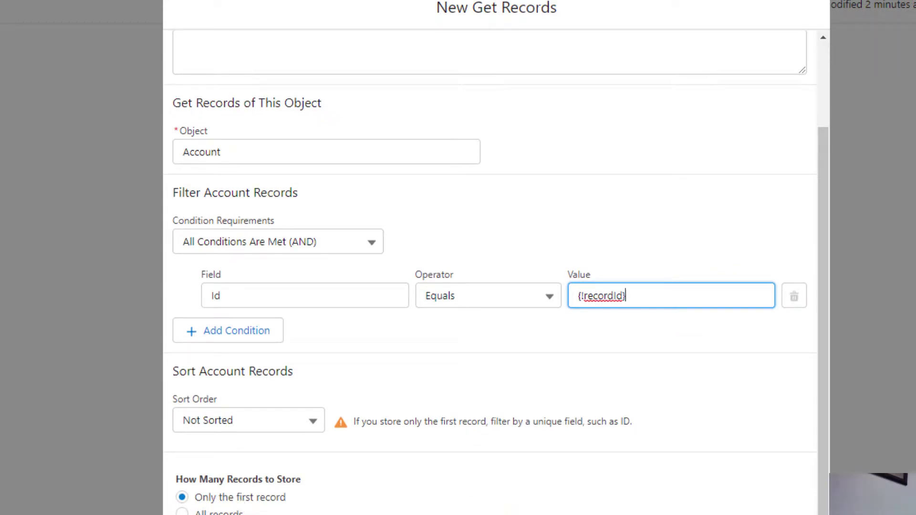
scroll(491, 286, up, 2)
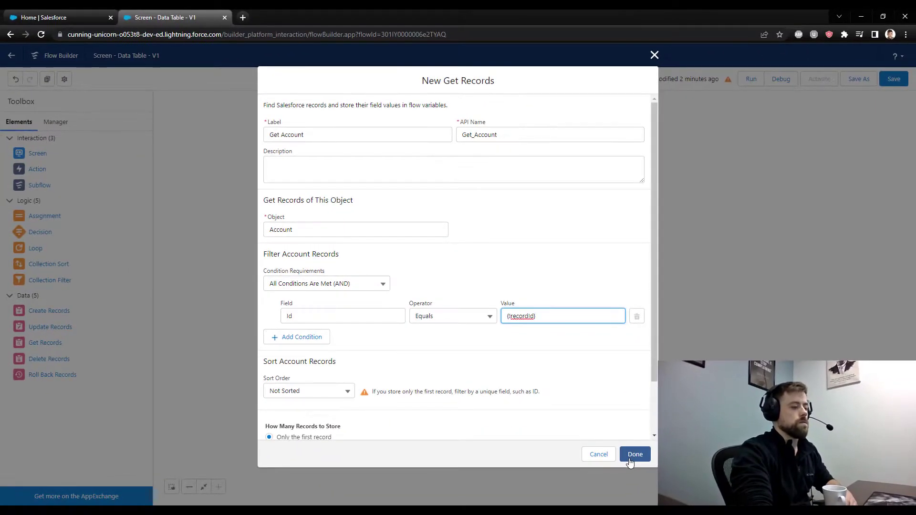
click(631, 458)
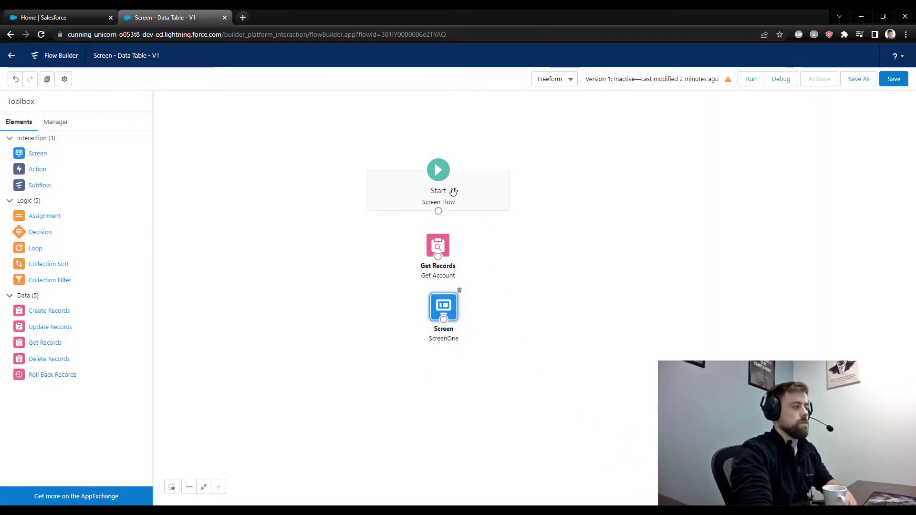
Connect Start to Get Account and space out the elements, with Get Account offset to the left and ScreenOne lower
drag(438, 212, 437, 245)
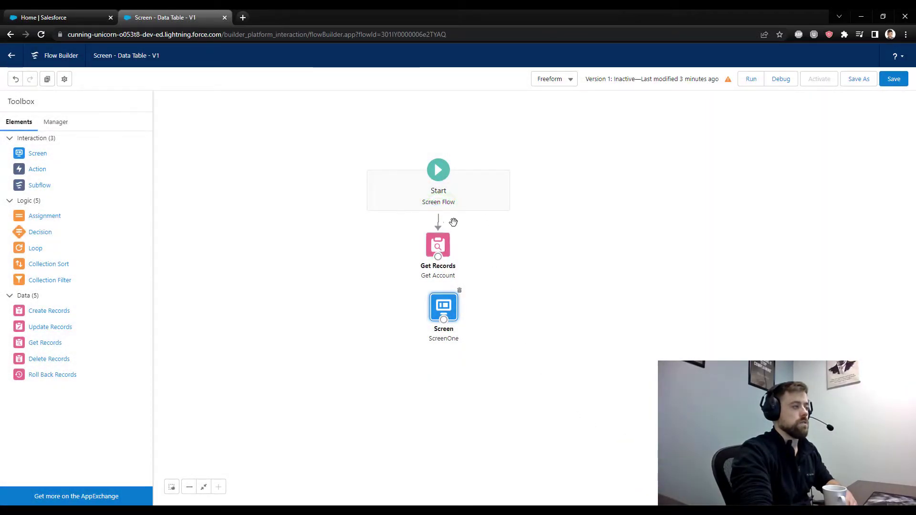
drag(443, 305, 442, 338)
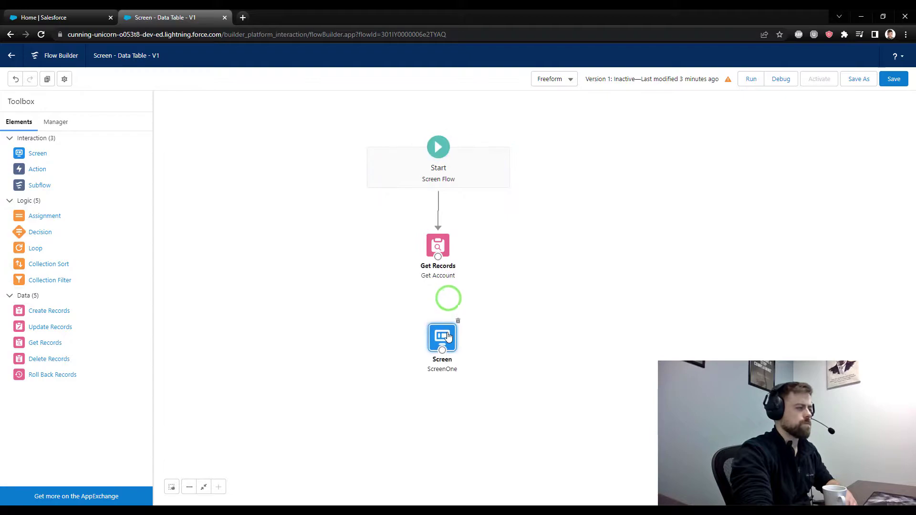
drag(443, 252, 392, 255)
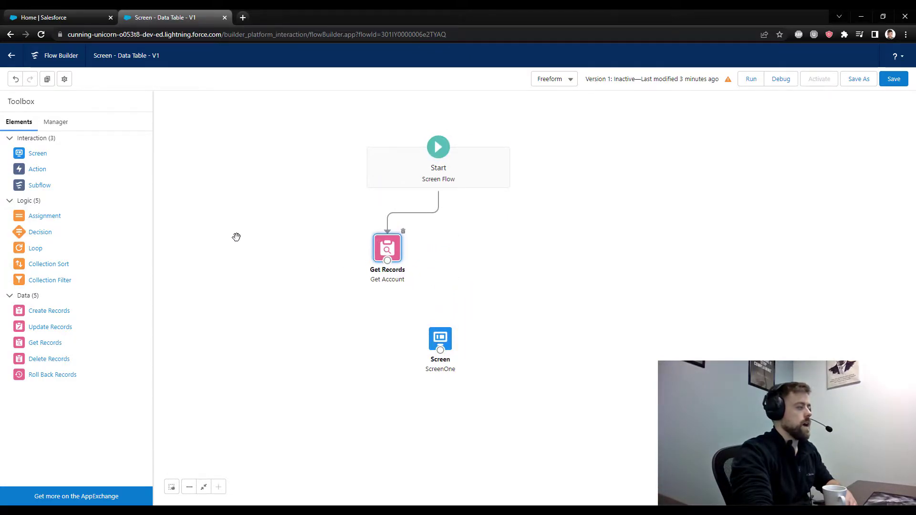
Add a Get Records element beside Get Account, labelled Get Opportunities with API name Get_Opportunities, for the Opportunity object
drag(51, 343, 461, 241)
text(Get Opportunities)
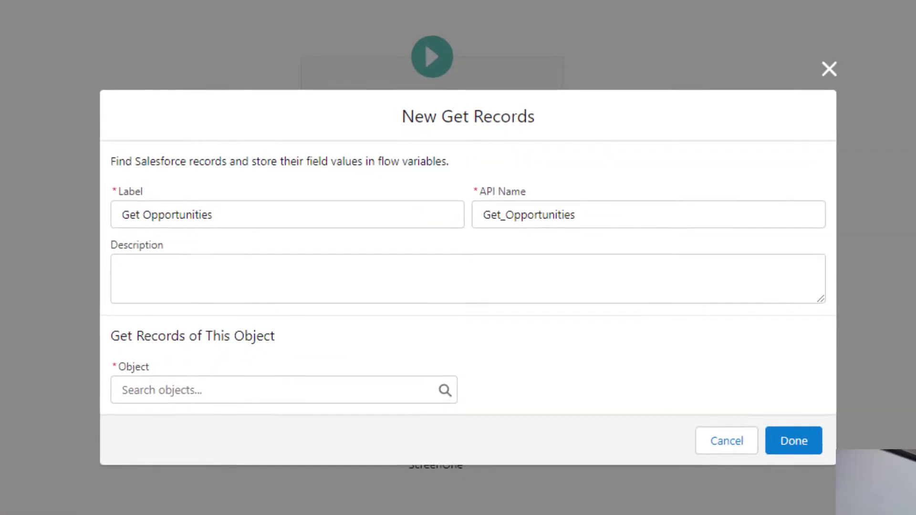
click(148, 381)
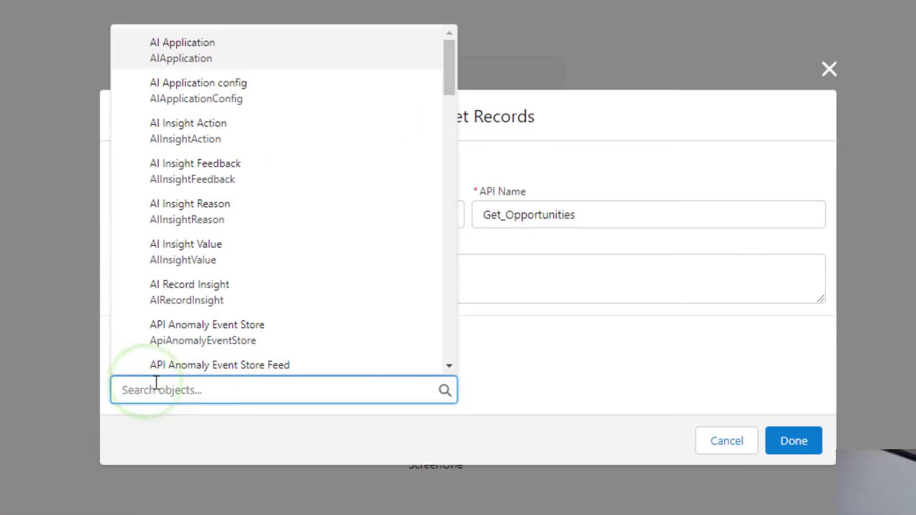
text(oppo)
click(151, 47)
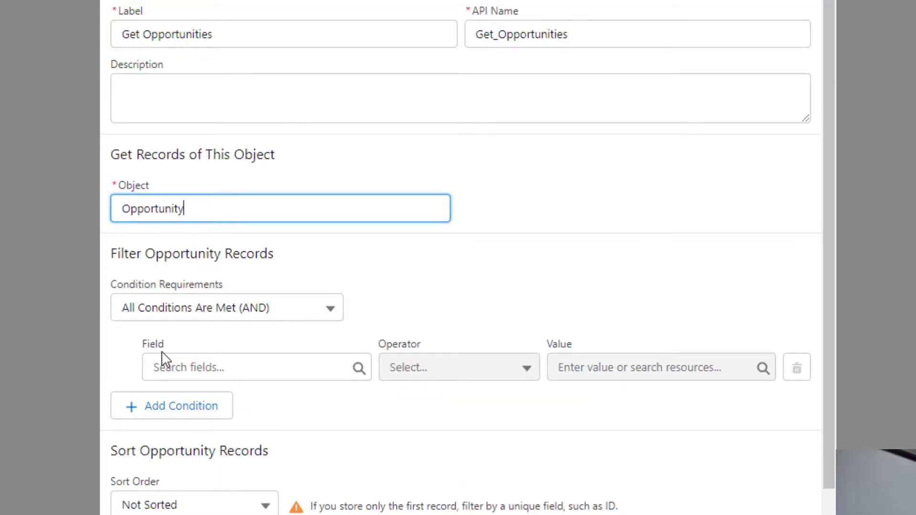
click(515, 296)
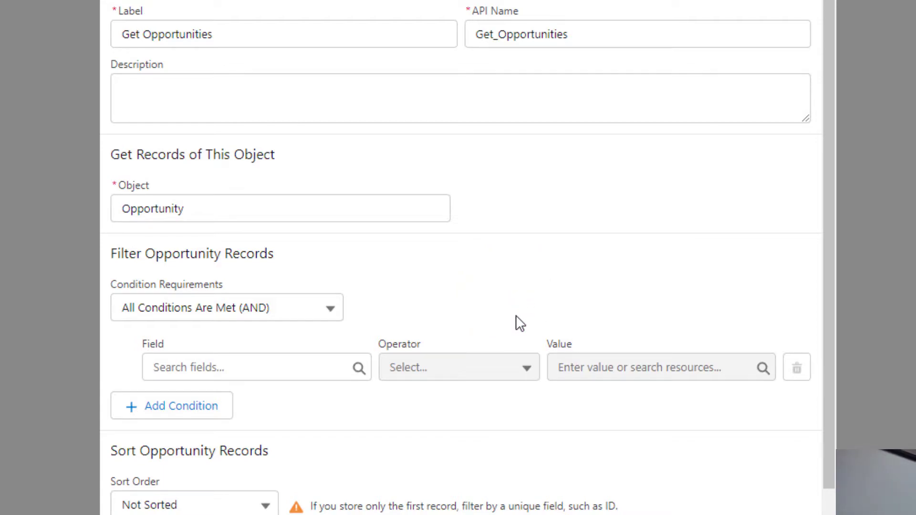
Filter the opportunities to those whose AccountId equals the Id of the account from Get_Account
click(246, 373)
text(account)
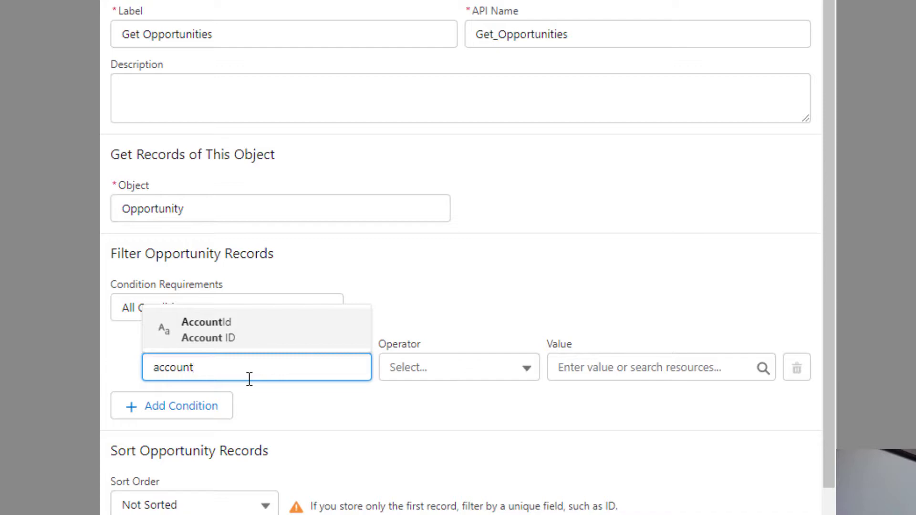
click(272, 328)
click(596, 211)
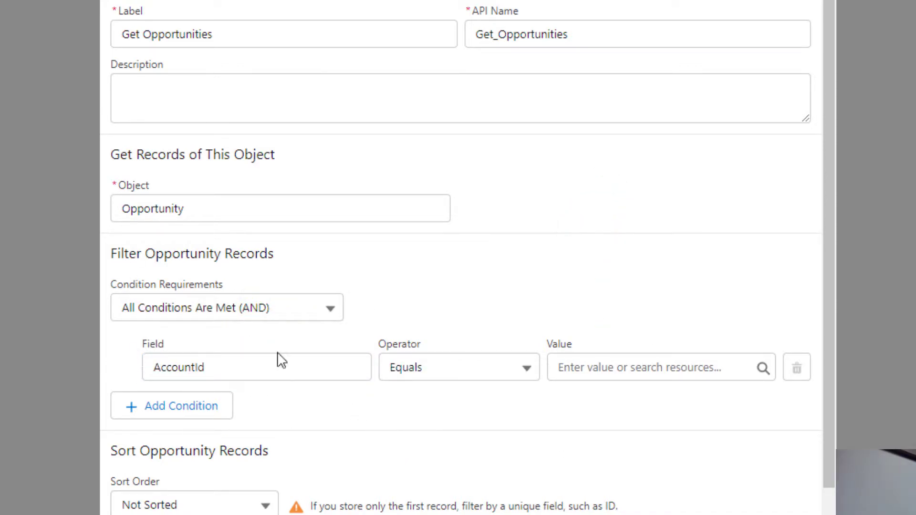
click(663, 366)
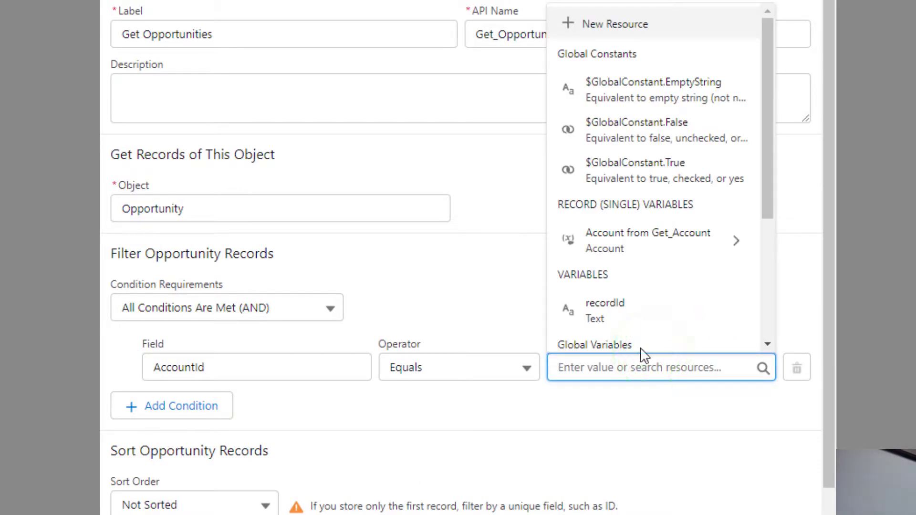
click(654, 241)
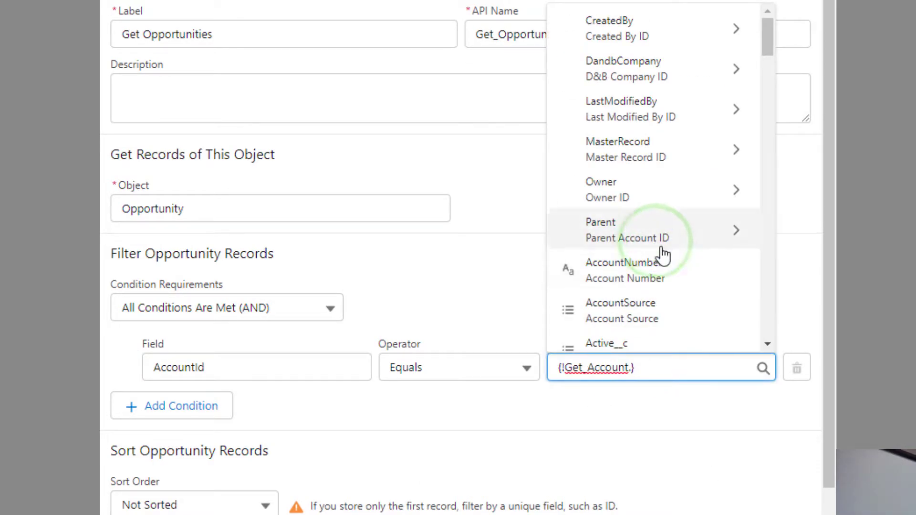
scroll(668, 251, down, 2)
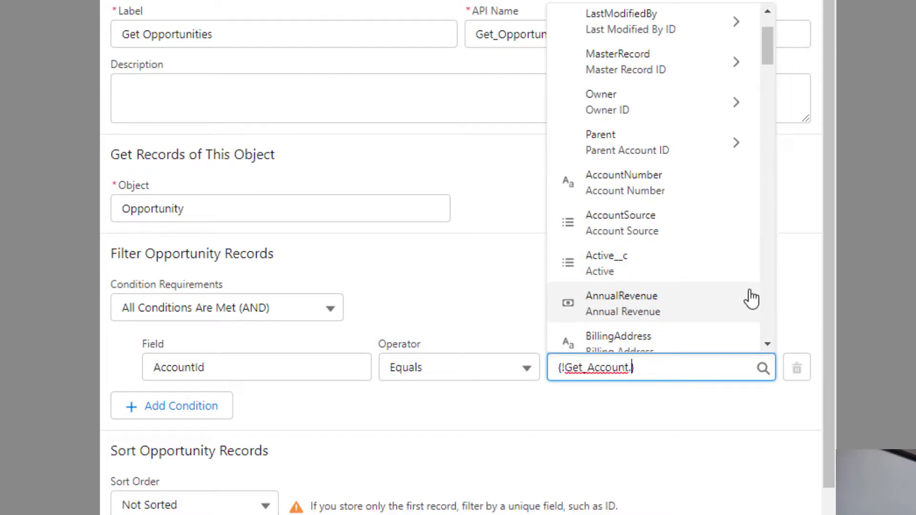
text(id)
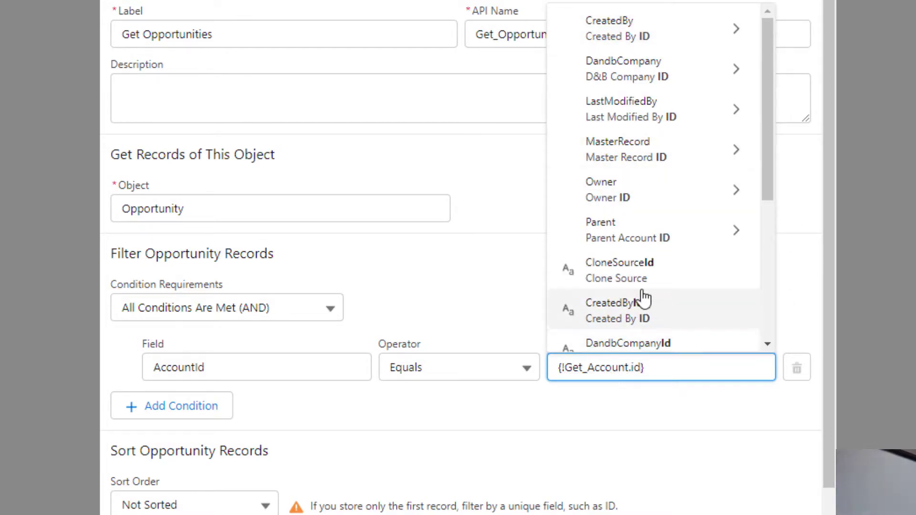
scroll(634, 180, down, 4)
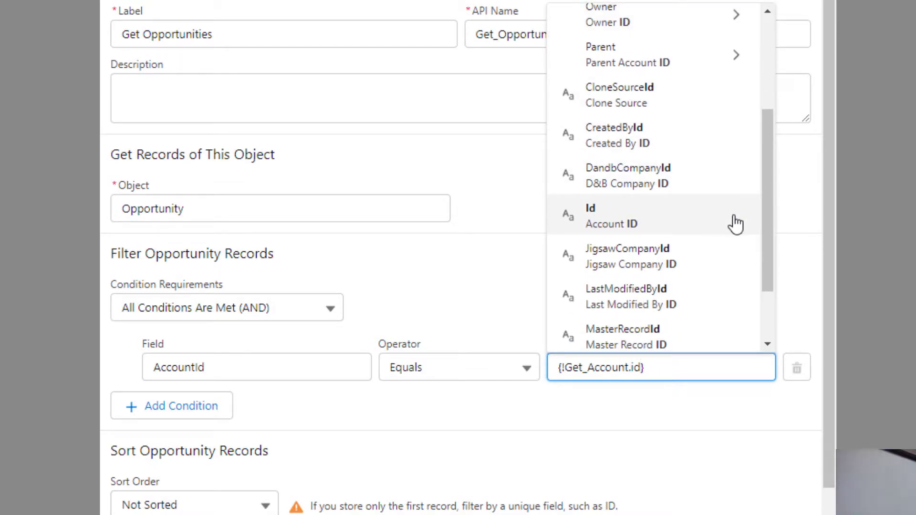
click(734, 221)
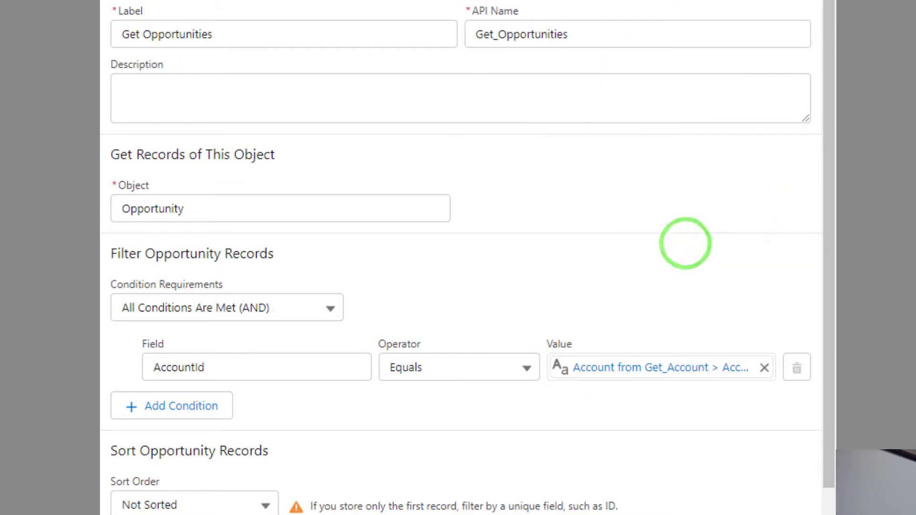
Make Get Opportunities store all records with all fields stored automatically, and finish the element
scroll(589, 411, down, 2)
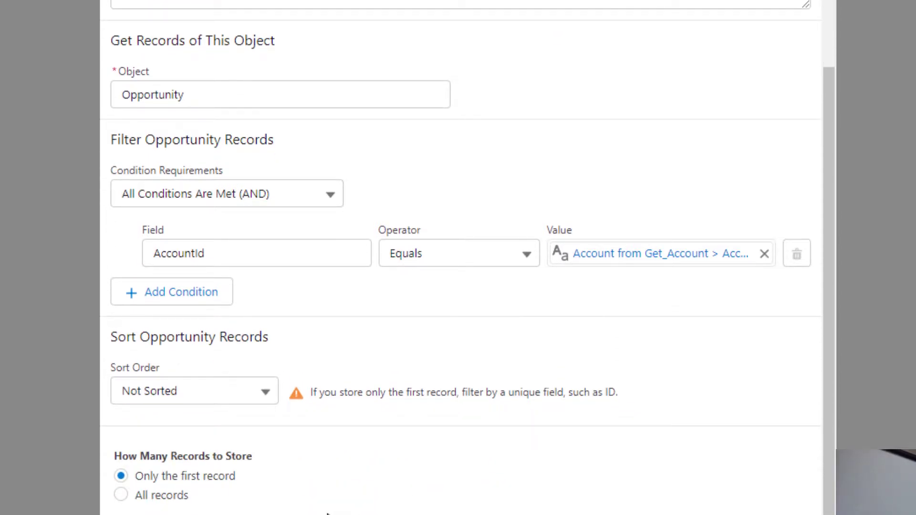
click(124, 495)
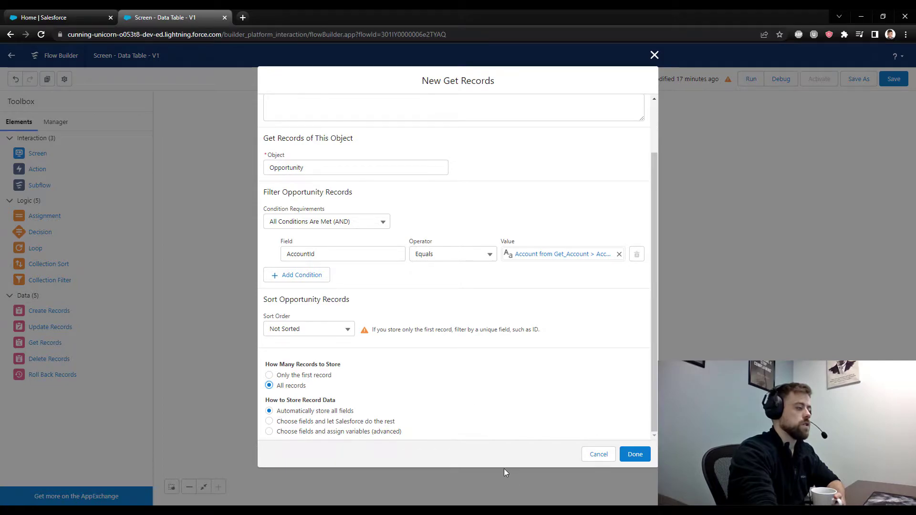
click(636, 455)
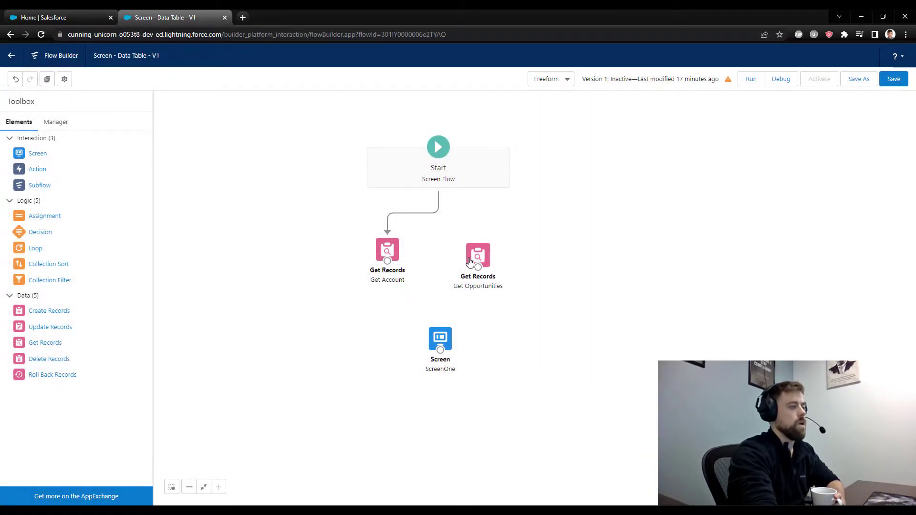
Align Get Opportunities with Get Account, connect Get Account to Get Opportunities and that to ScreenOne, and save the flow
drag(470, 262, 457, 250)
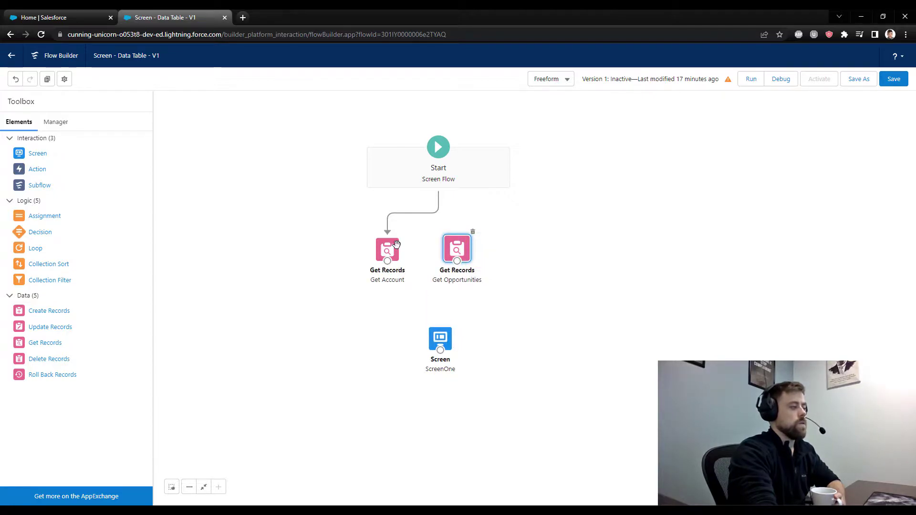
drag(387, 261, 458, 245)
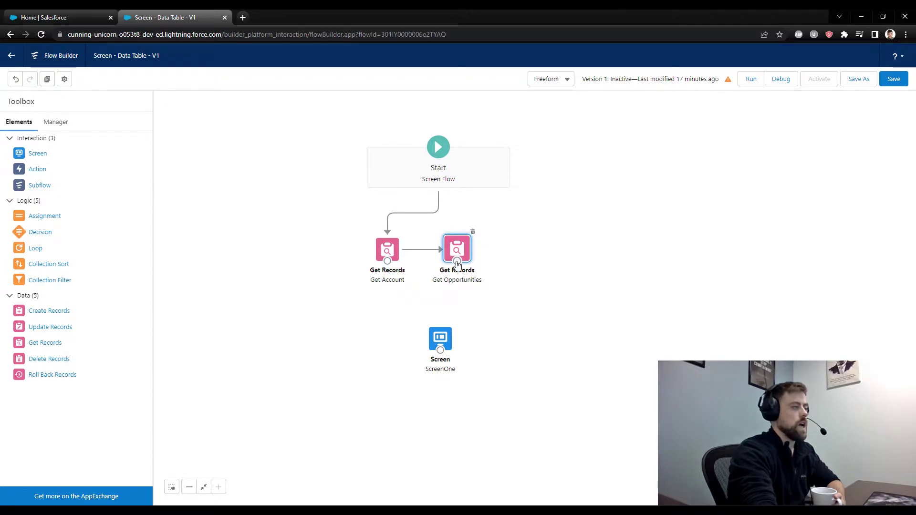
drag(452, 264, 439, 340)
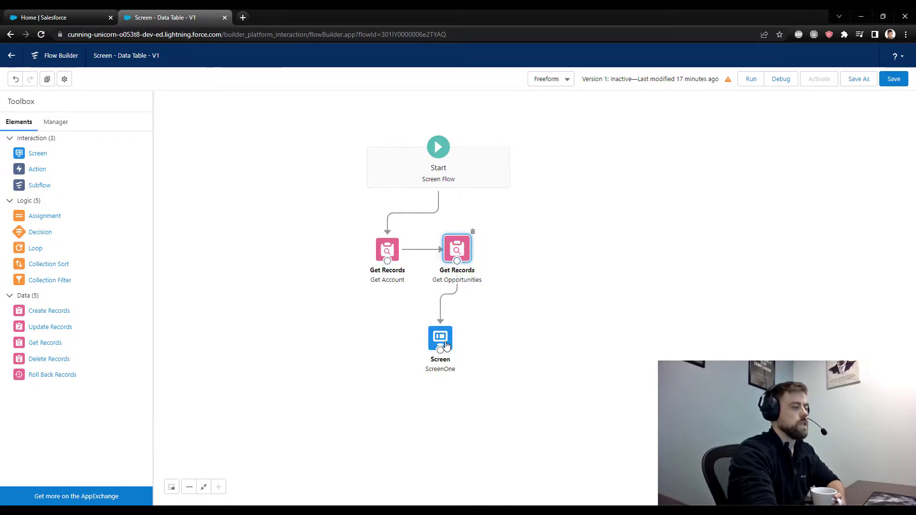
click(893, 79)
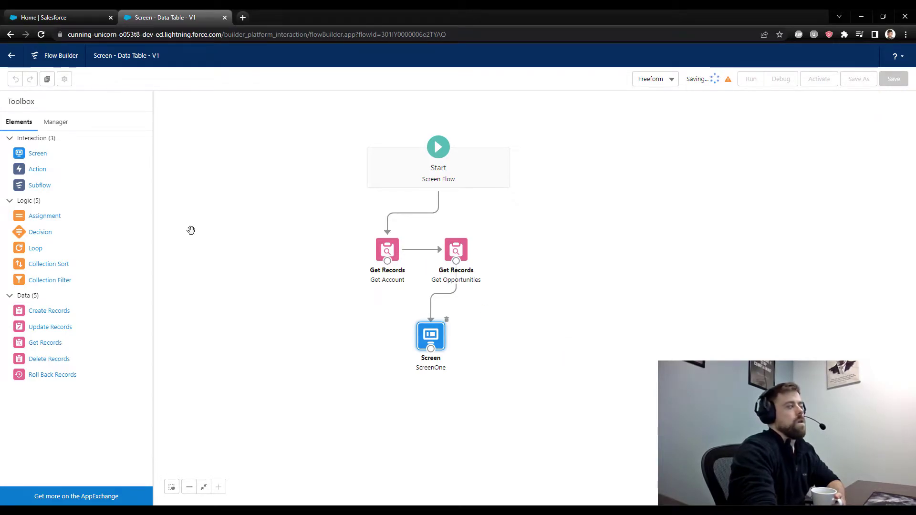
click(55, 122)
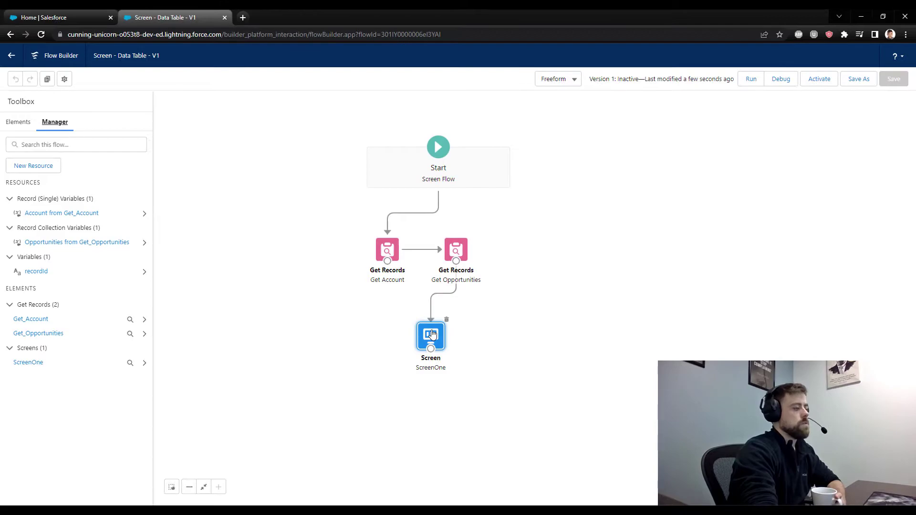
Add the custom Datatable component to ScreenOne with the API name DataTableOne
double_click(432, 334)
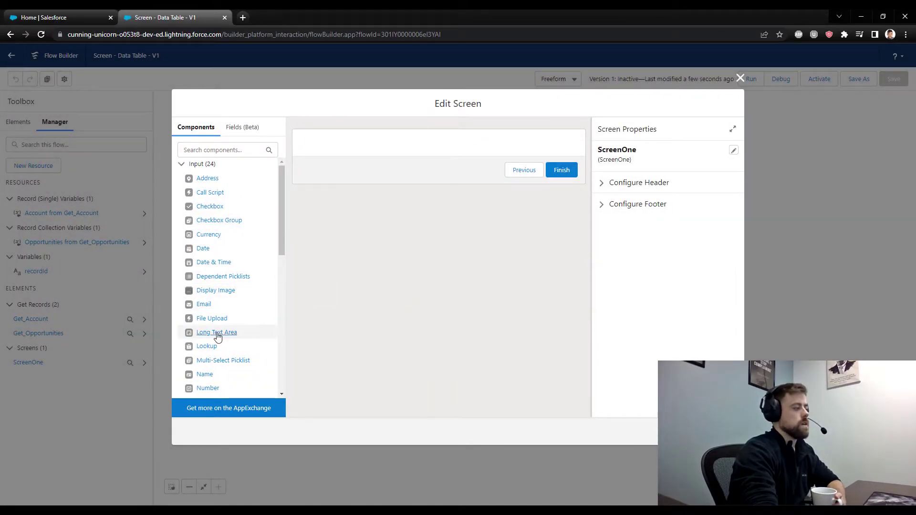
scroll(217, 210, down, 6)
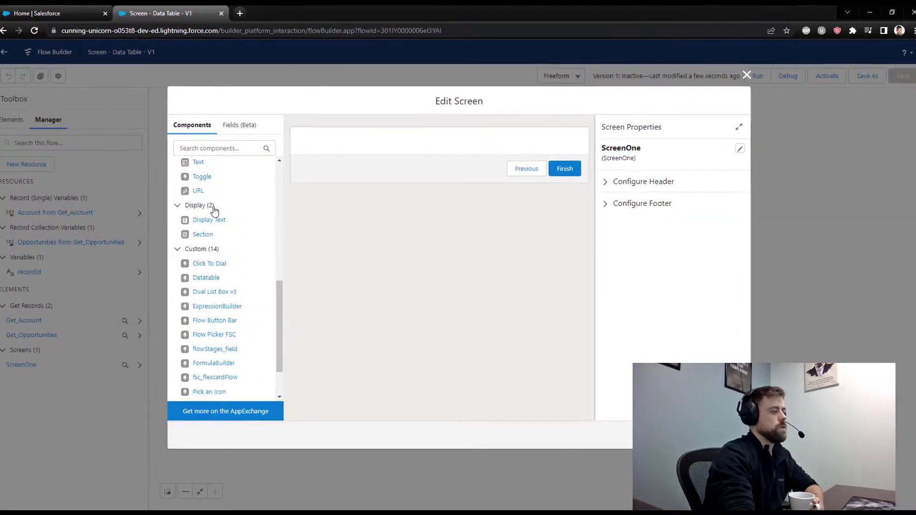
scroll(215, 209, down, 2)
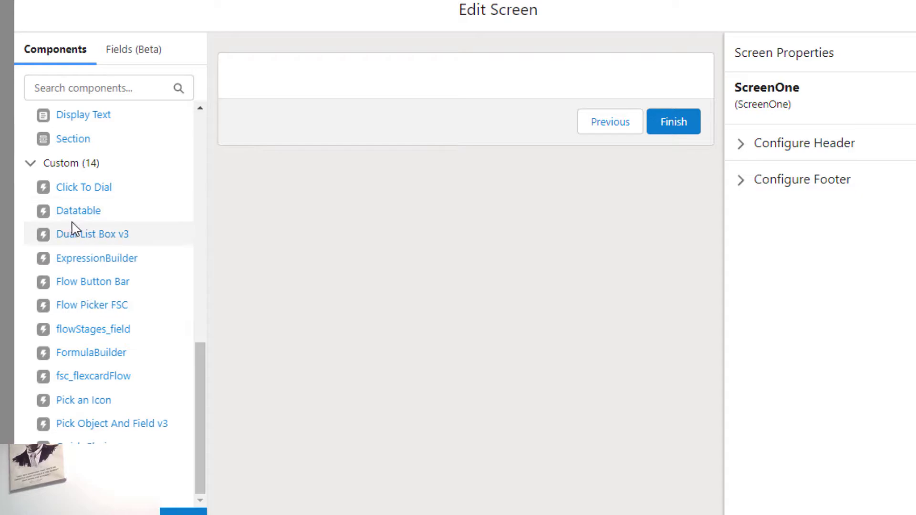
drag(65, 217, 385, 90)
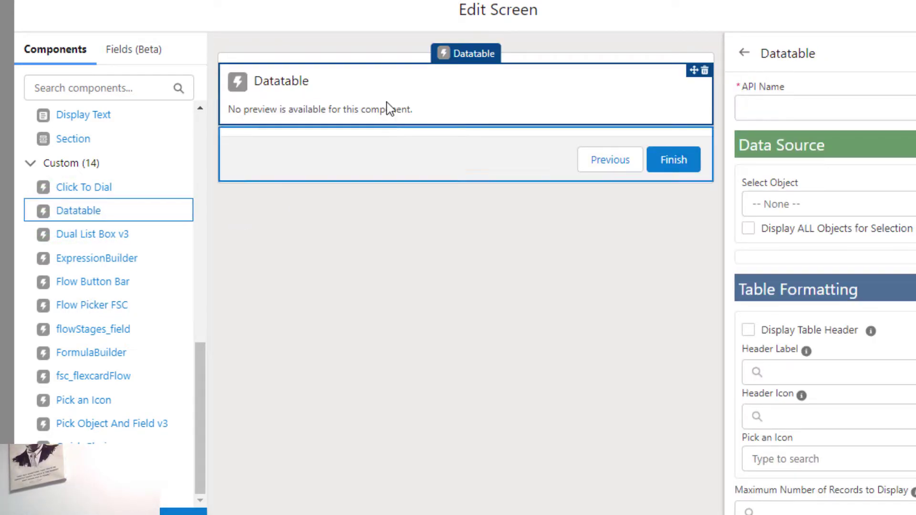
click(800, 101)
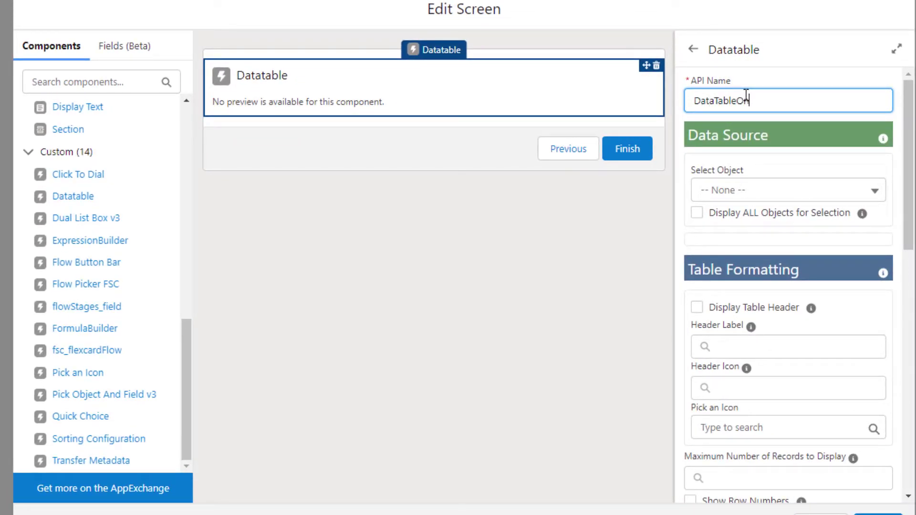
click(745, 143)
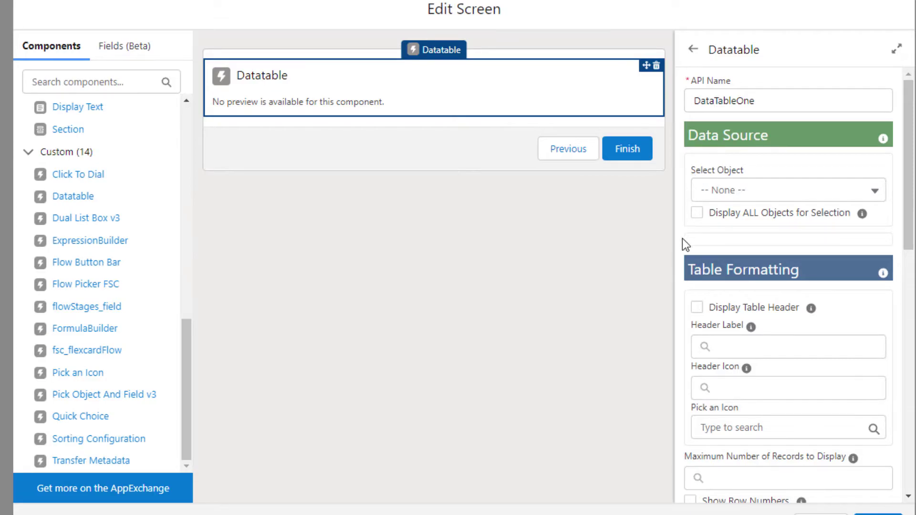
Set the datatable's source object to Opportunity and make it display the records from Get_Opportunities
scroll(792, 439, down, 6)
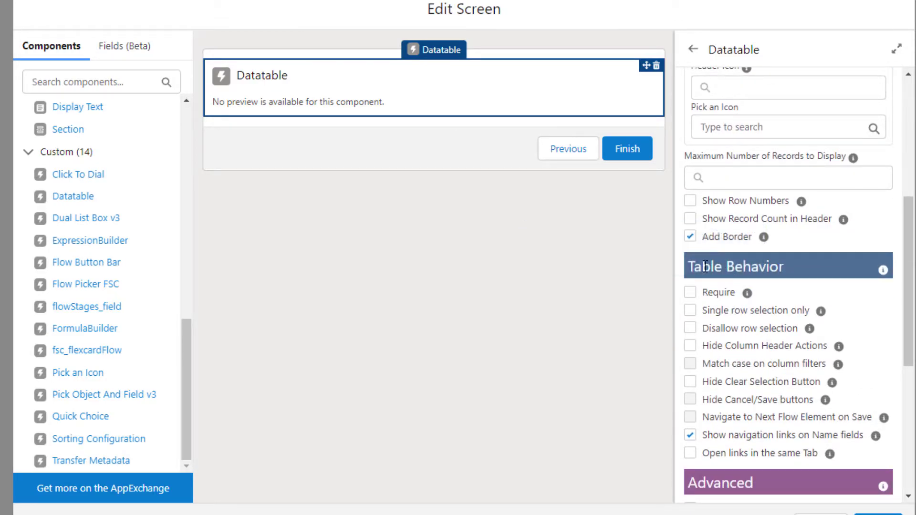
scroll(793, 413, up, 6)
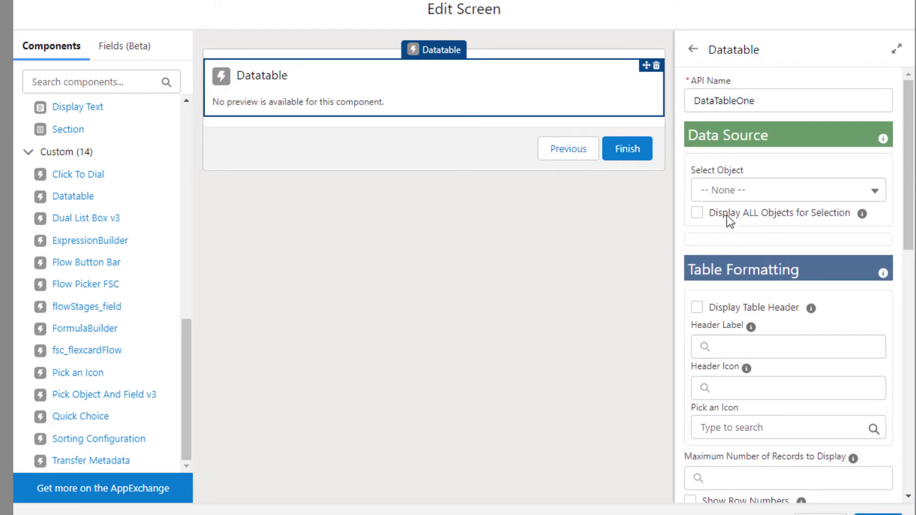
click(747, 196)
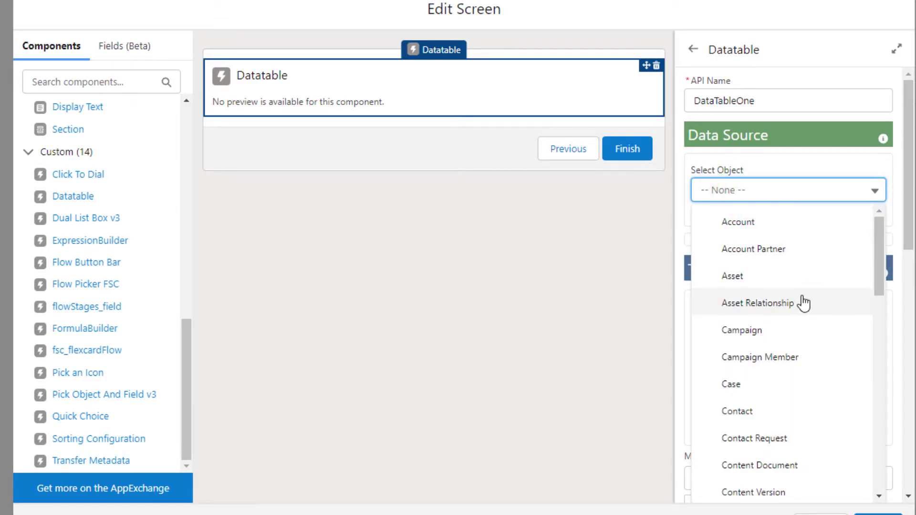
scroll(803, 303, down, 10)
click(745, 339)
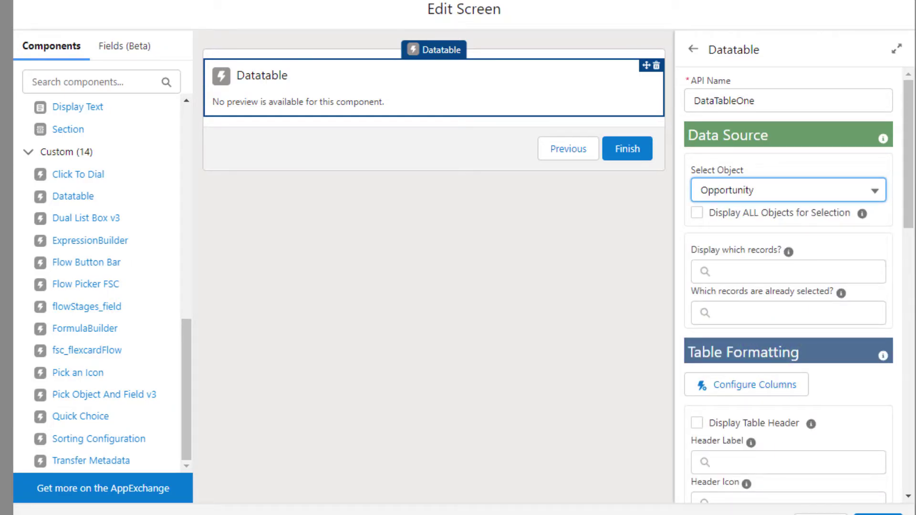
mouse_move(788, 251)
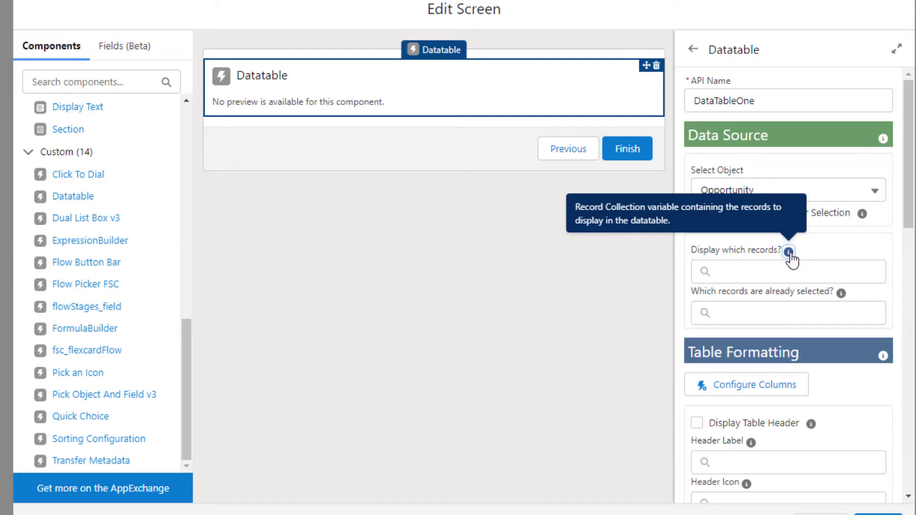
click(775, 270)
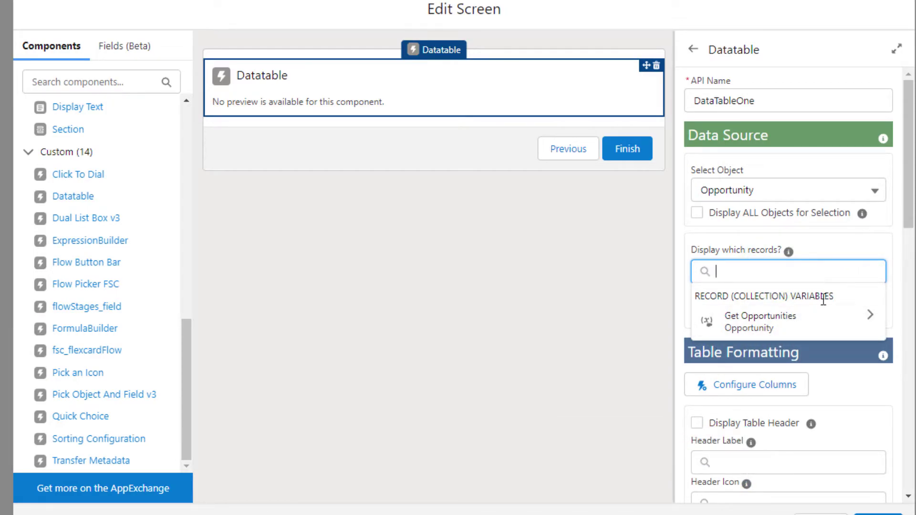
click(821, 333)
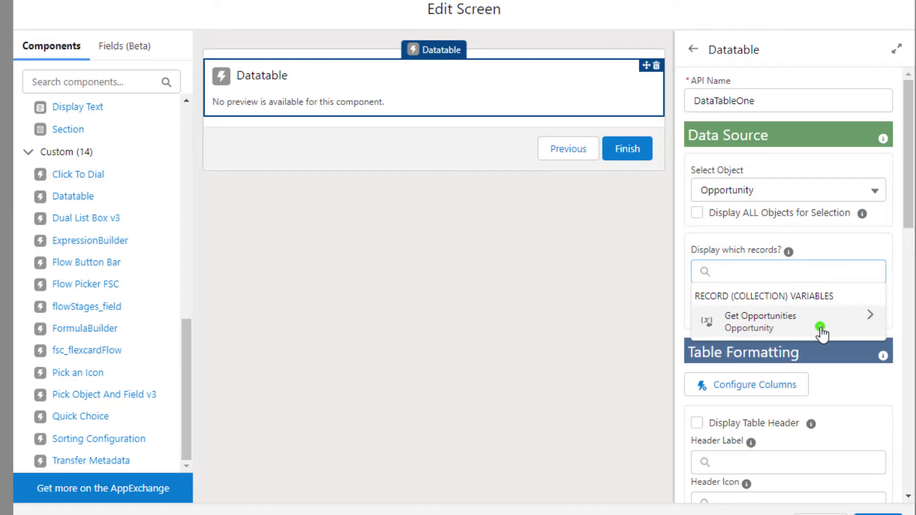
click(879, 247)
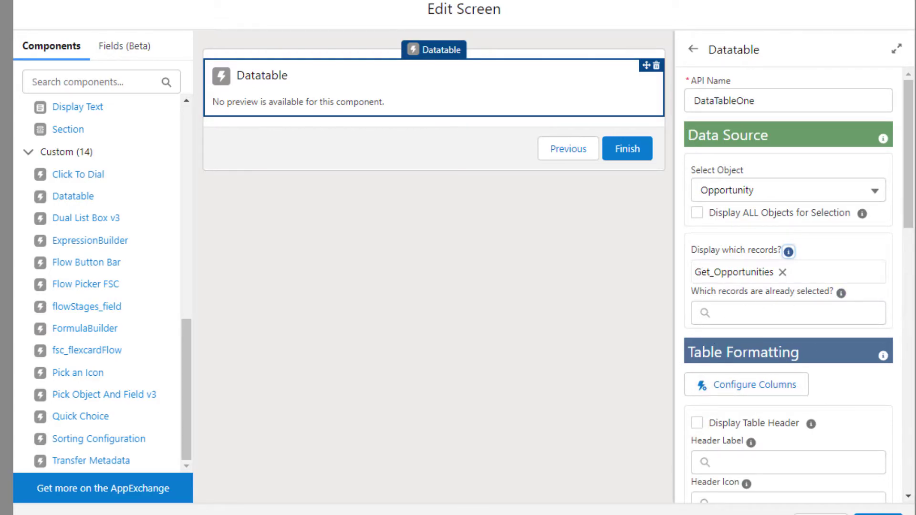
Configure the datatable's columns by picking them from a list, starting with the Name field
scroll(739, 162, down, 5)
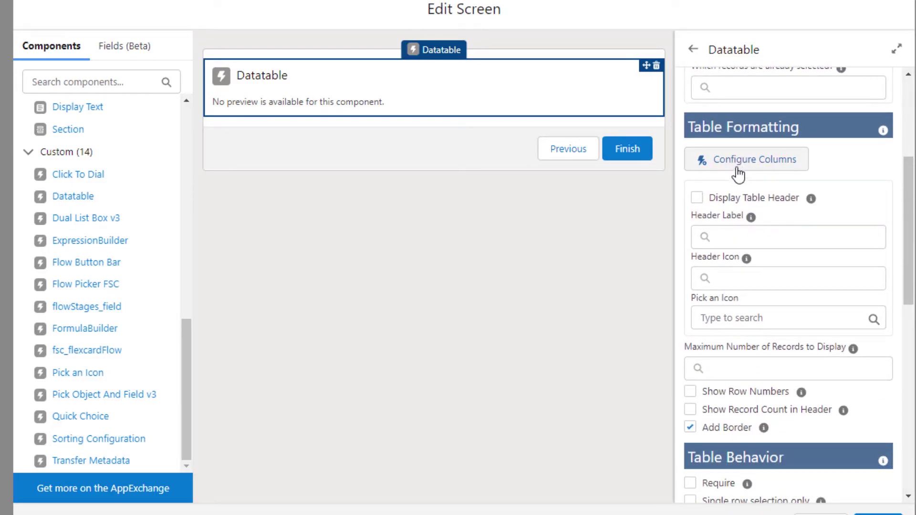
click(739, 162)
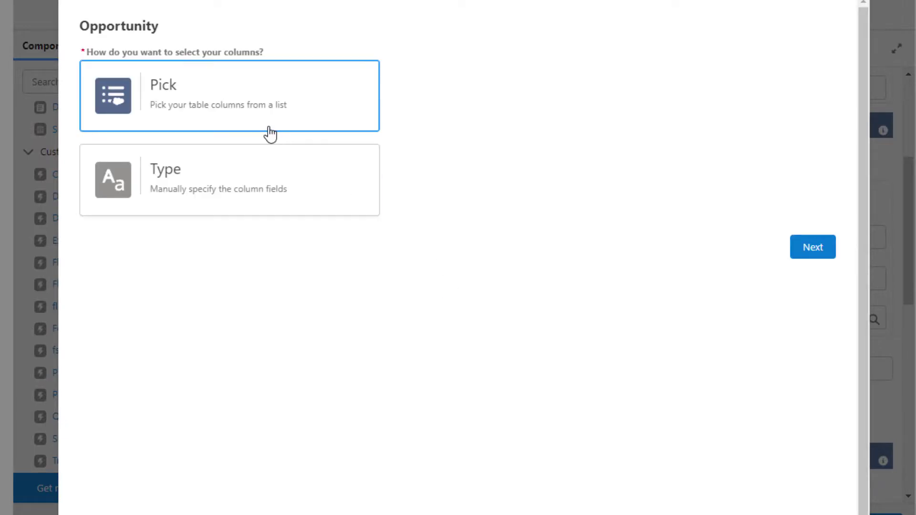
click(266, 127)
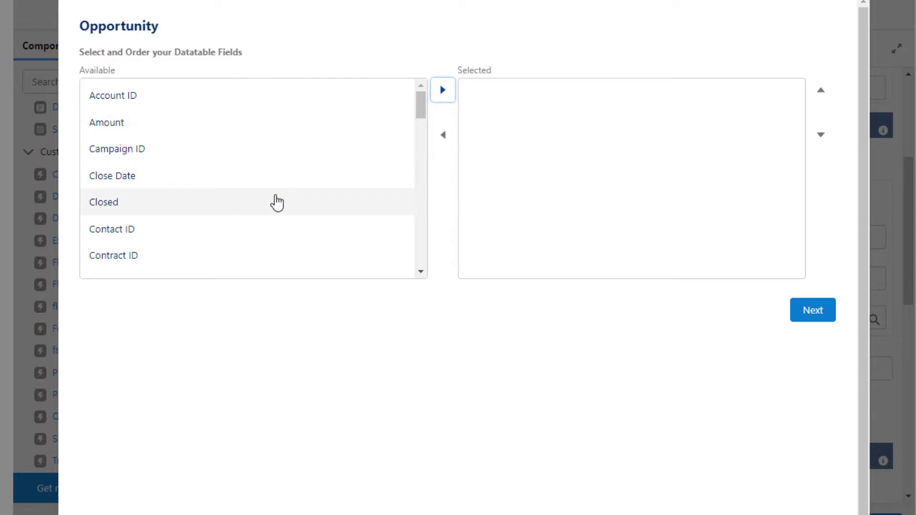
scroll(286, 200, down, 3)
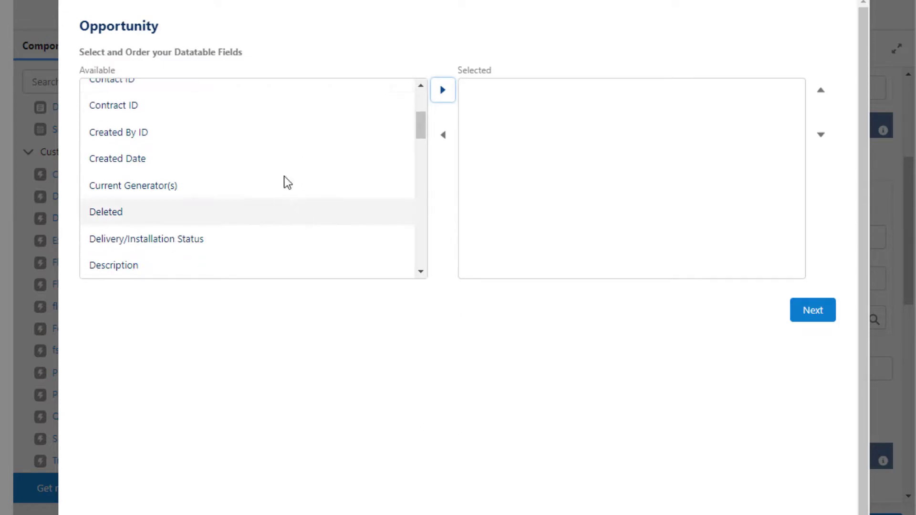
scroll(280, 172, down, 6)
scroll(222, 194, down, 5)
click(181, 144)
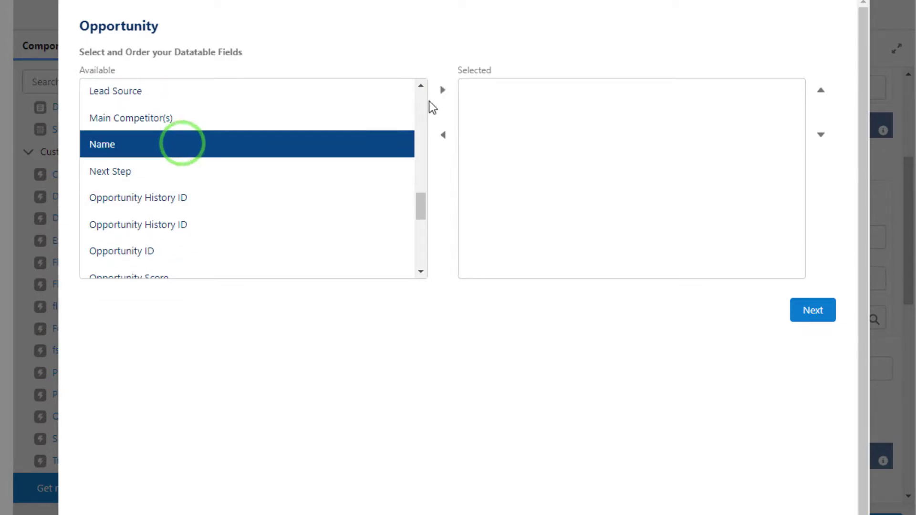
click(442, 90)
Add Amount and Close Date to the selected datatable fields, after Name
scroll(239, 191, up, 6)
scroll(196, 138, up, 5)
click(163, 122)
click(442, 91)
scroll(225, 173, down, 3)
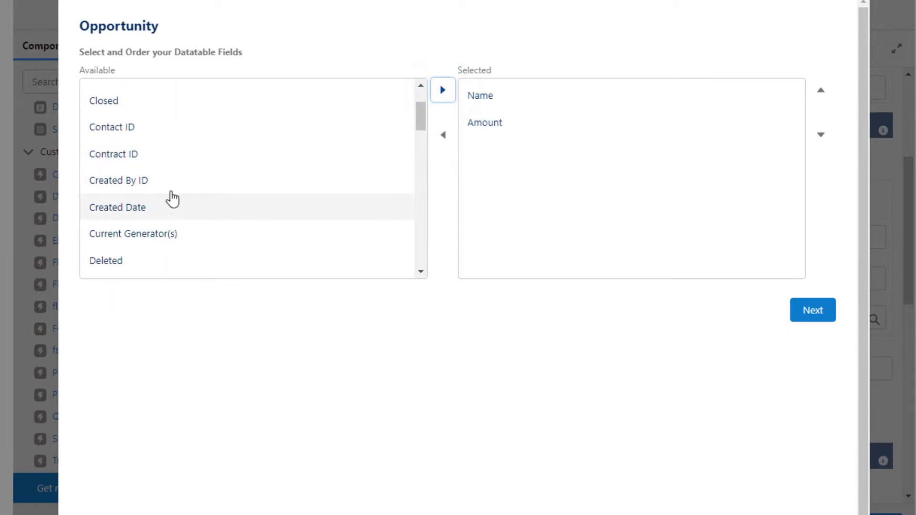
scroll(171, 195, down, 4)
scroll(218, 207, up, 6)
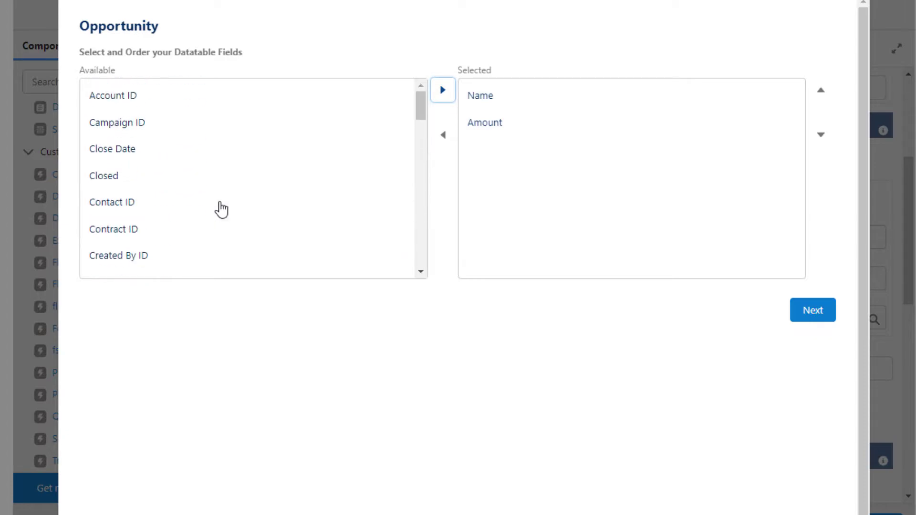
click(189, 152)
click(442, 90)
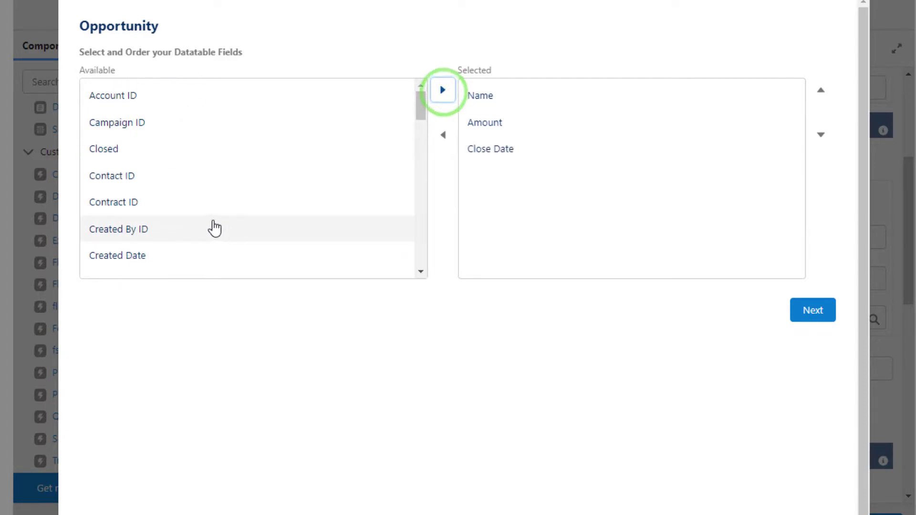
Add Stage as the last of the selected datatable fields
scroll(215, 228, down, 3)
scroll(215, 194, down, 6)
scroll(216, 195, down, 10)
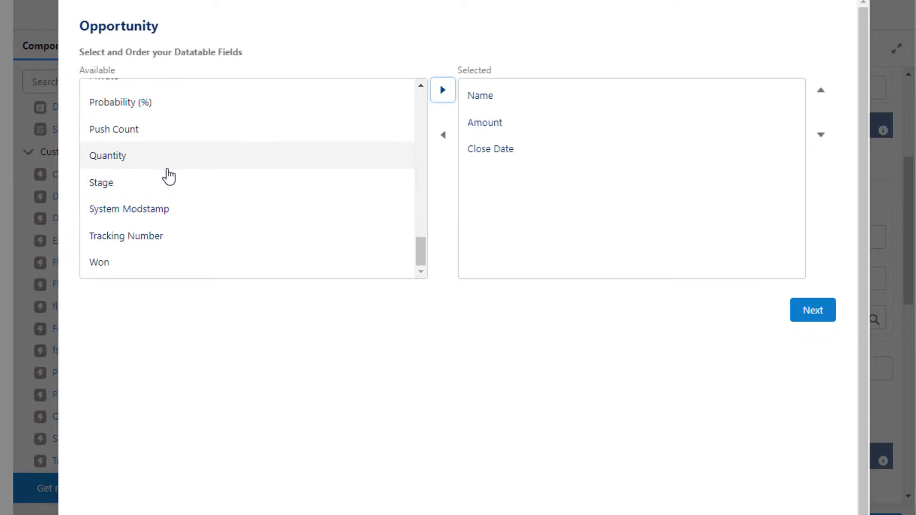
click(167, 178)
click(443, 90)
click(589, 404)
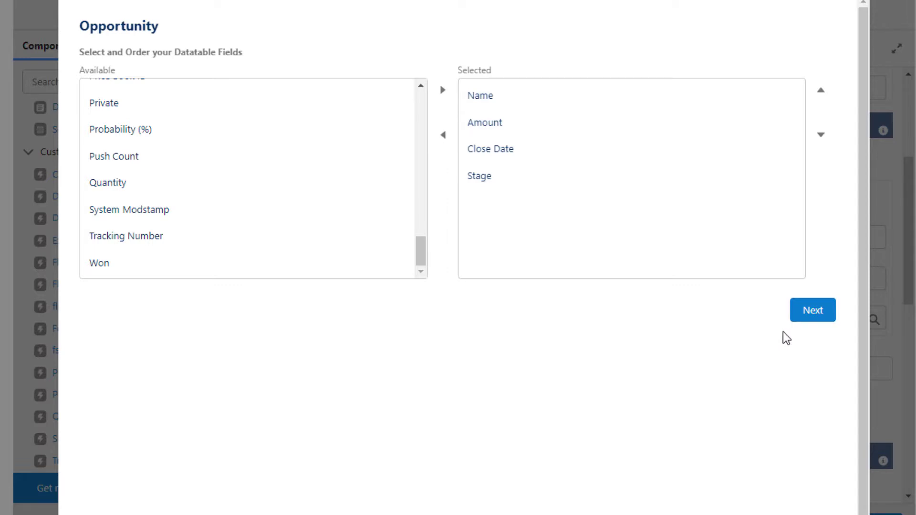
Continue to the sample datatable, widen its Name column slightly and finish the column configuration
click(802, 317)
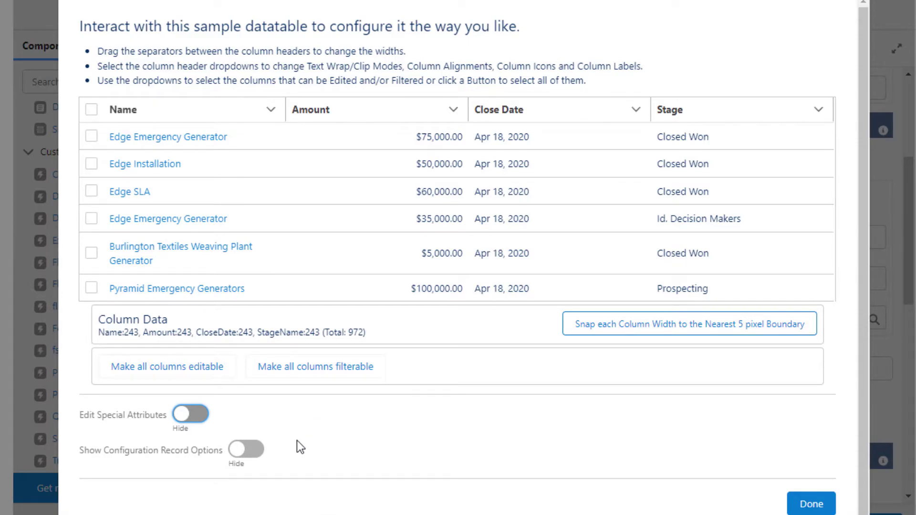
drag(284, 106, 310, 116)
click(803, 500)
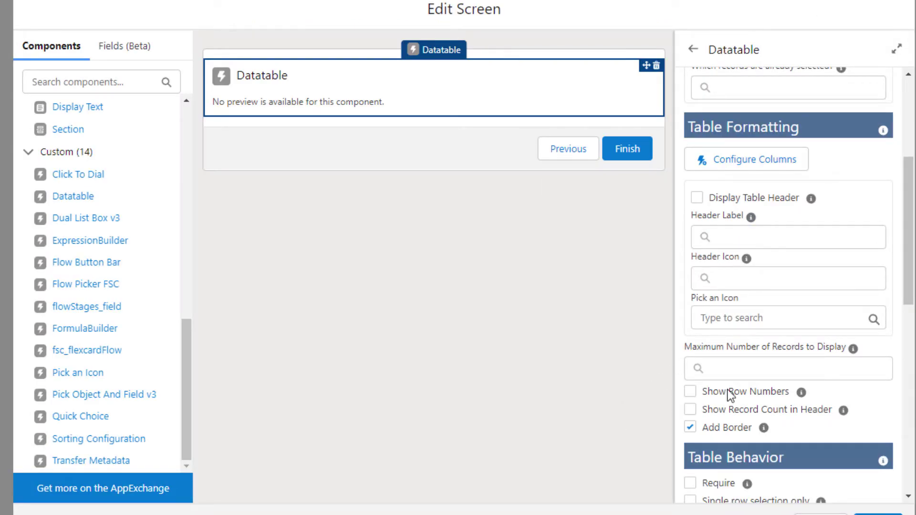
scroll(848, 324, down, 5)
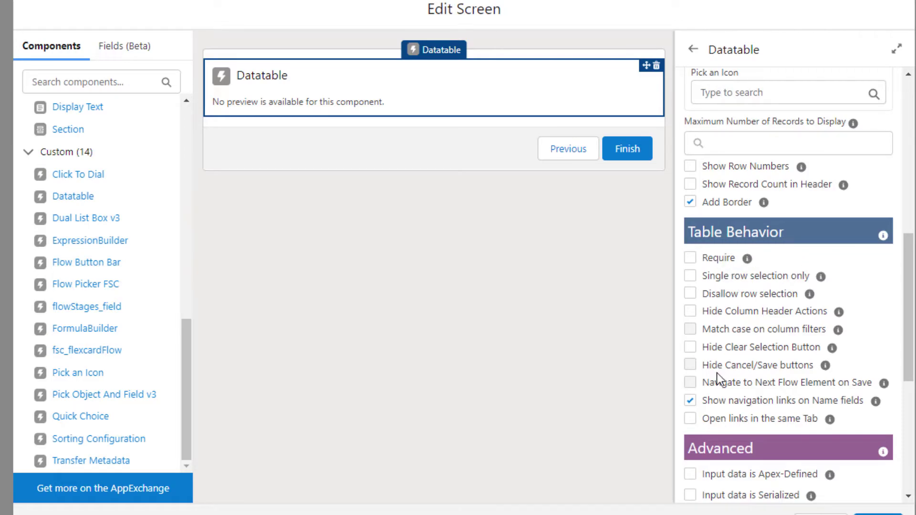
Finish editing the datatable screen and save the flow
mouse_move(747, 265)
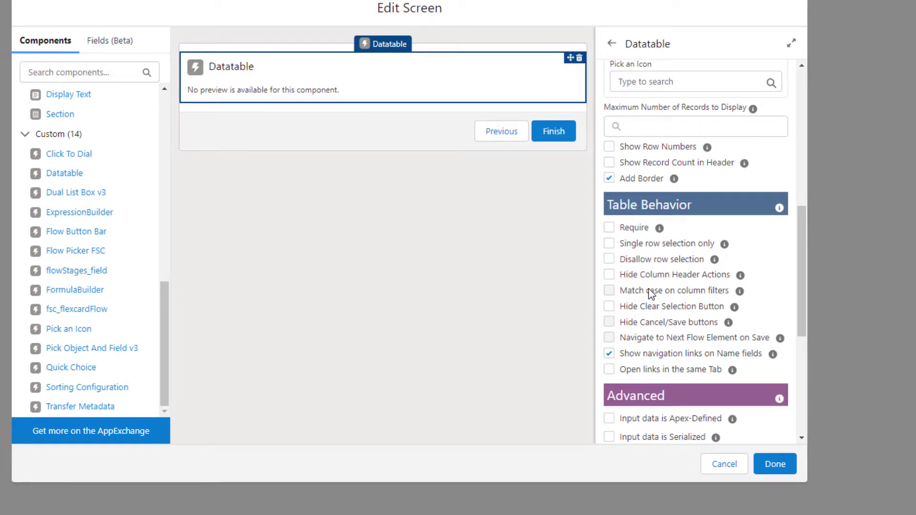
scroll(694, 329, down, 3)
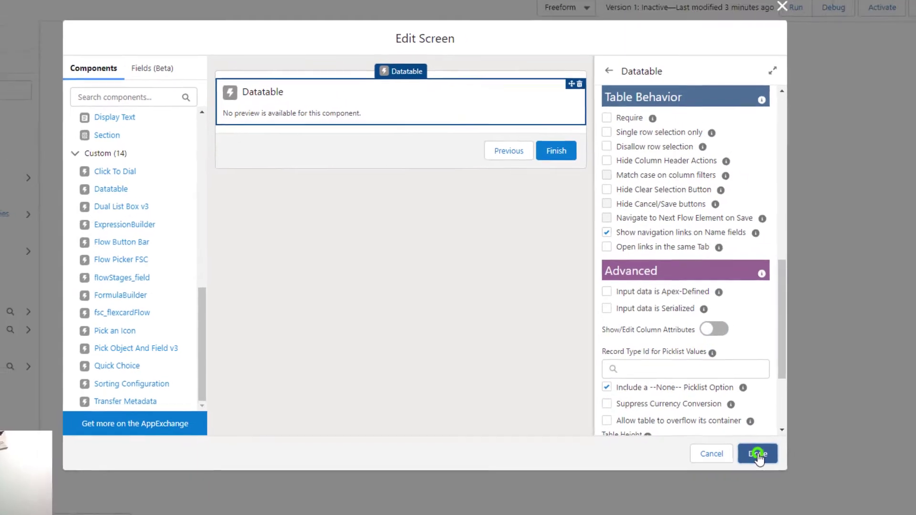
click(775, 464)
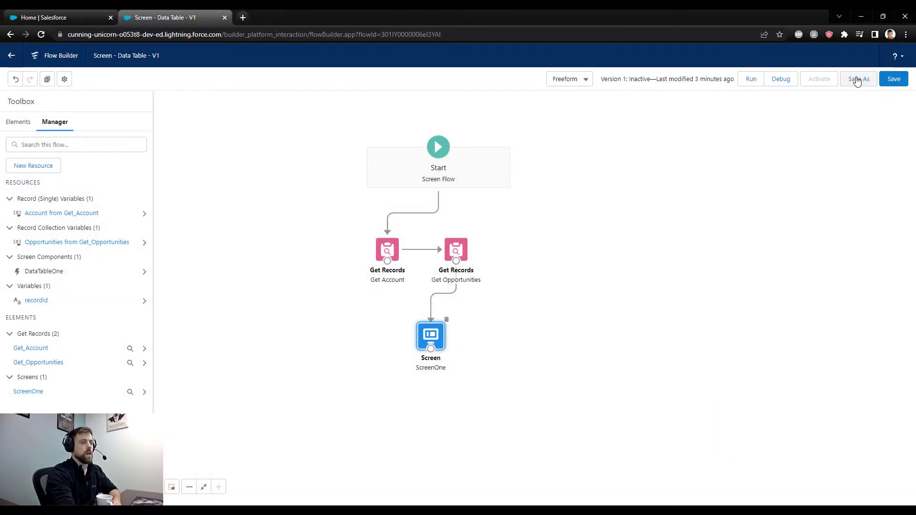
click(894, 79)
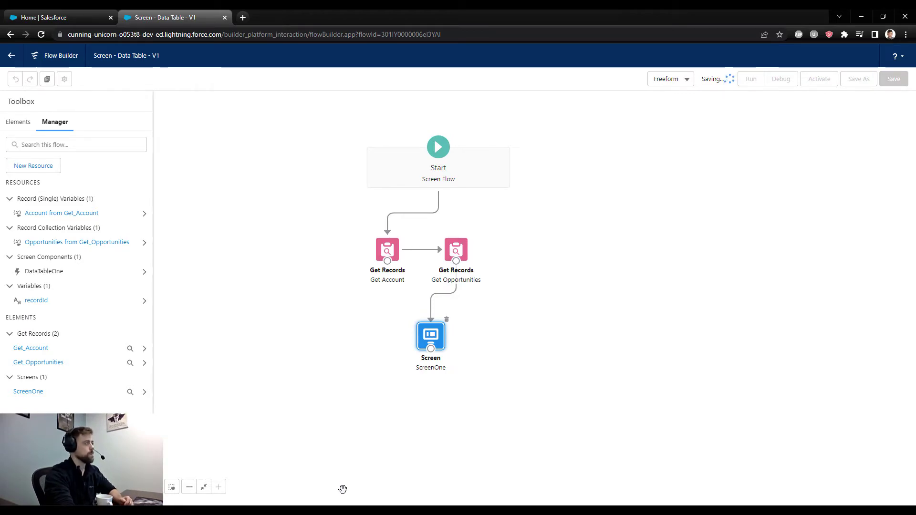
Switch from Setup to the Sales app and open the United Oil & Gas Corp. account record
click(49, 14)
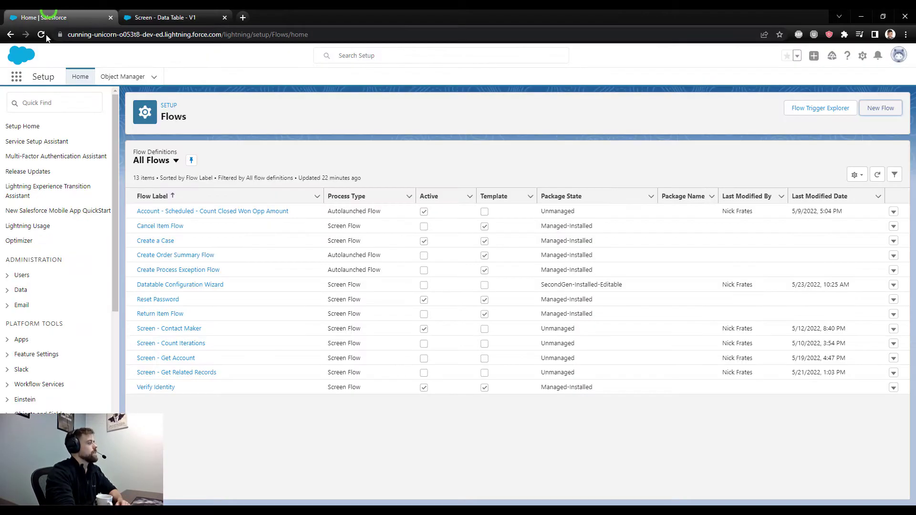
click(13, 84)
text(sal)
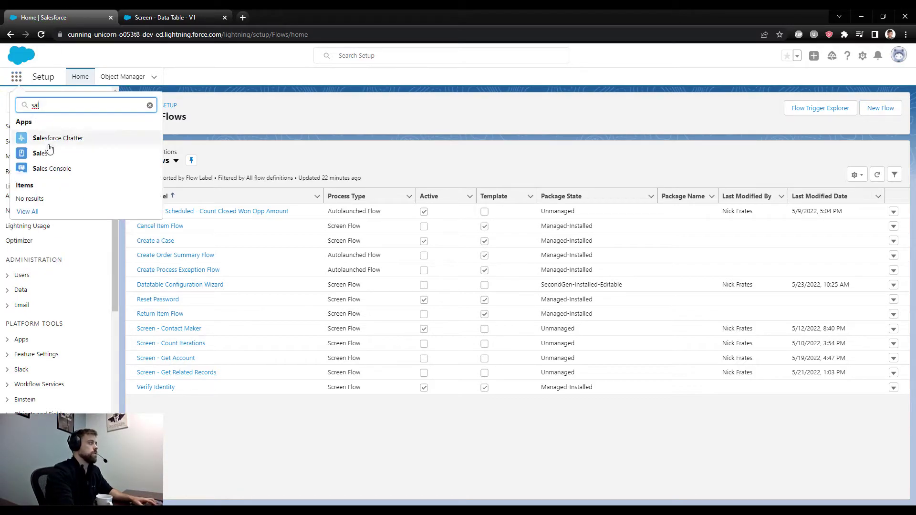
click(41, 155)
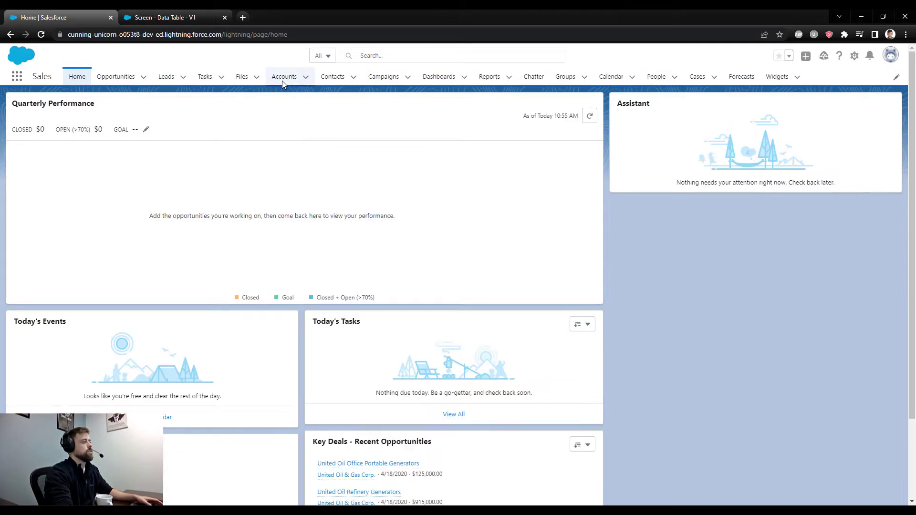
click(282, 82)
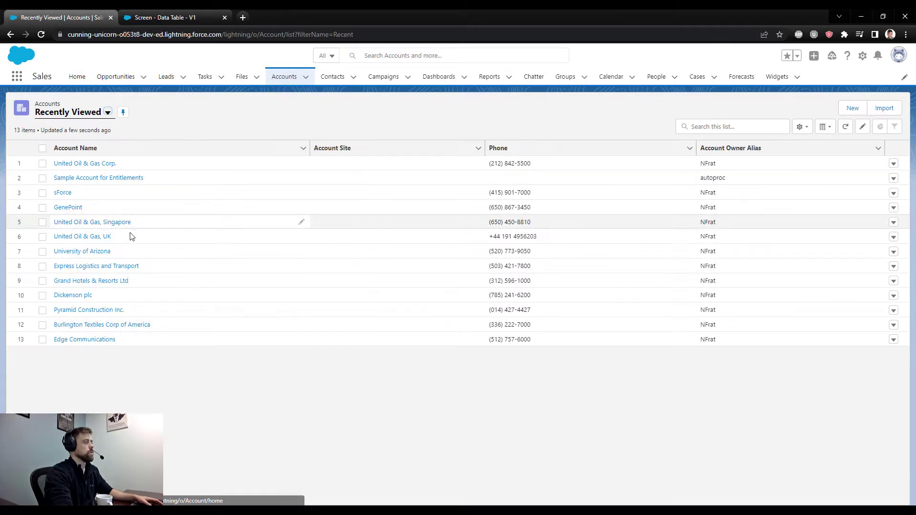
click(88, 164)
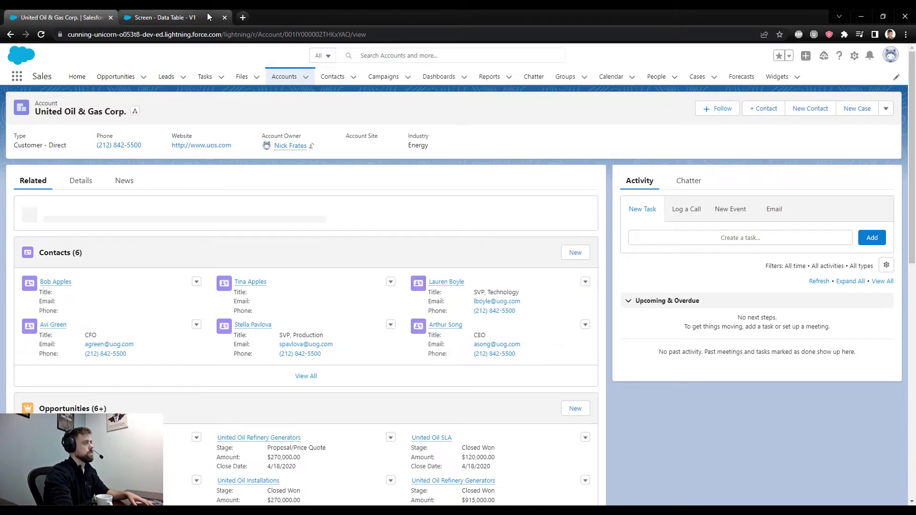
Copy the record ID of the United Oil & Gas Corp. account from the page address
double_click(292, 34)
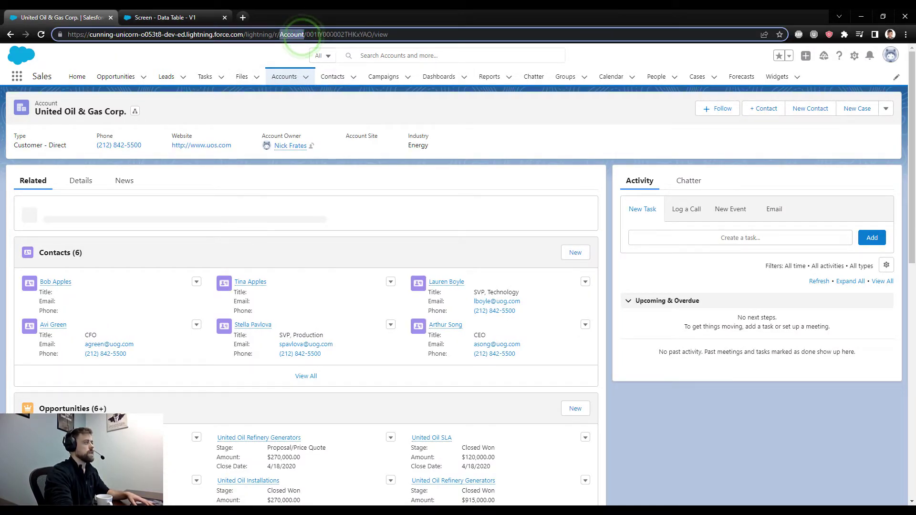
double_click(320, 35)
key(ctrl+c)
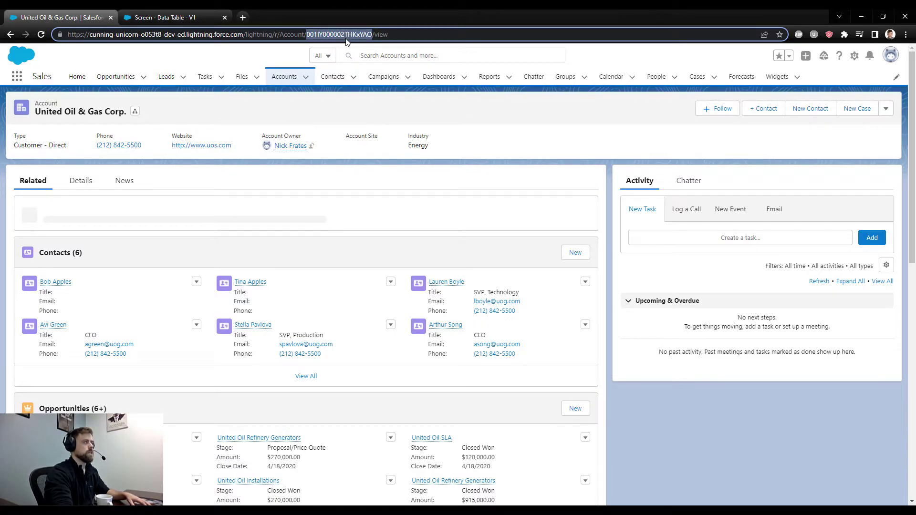
click(160, 18)
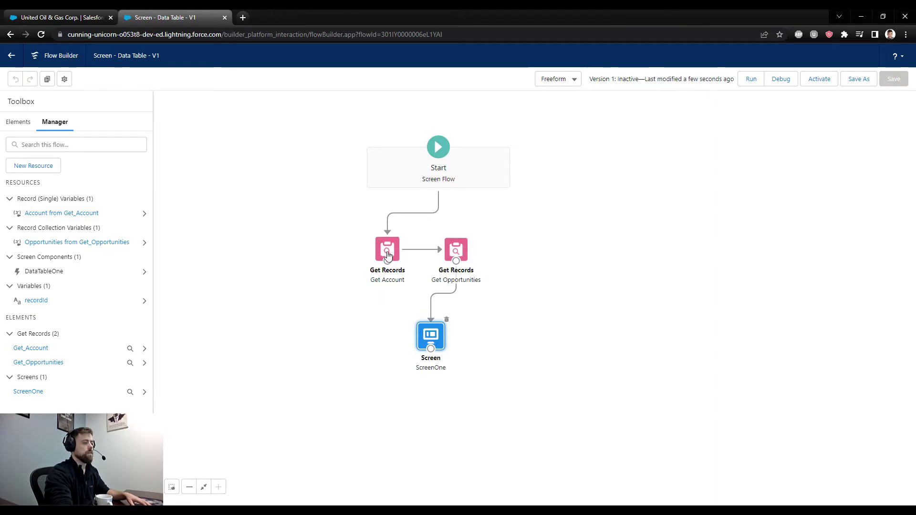
click(62, 17)
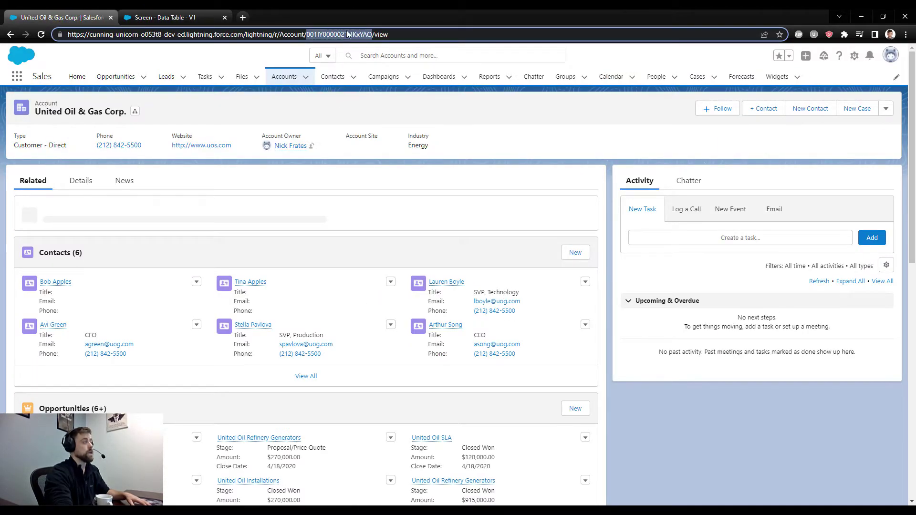
Debug the Screen - Data Table flow with the copied account record ID as the recordId input variable
click(162, 17)
click(781, 80)
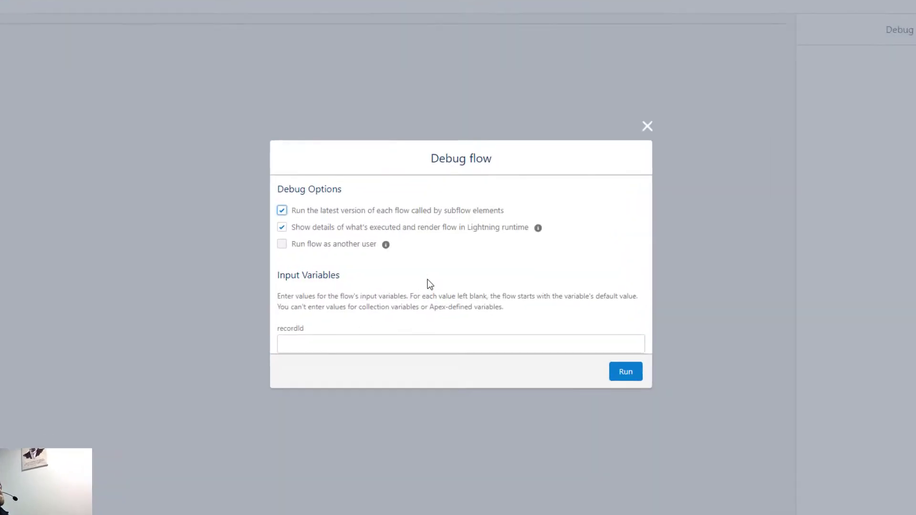
click(373, 336)
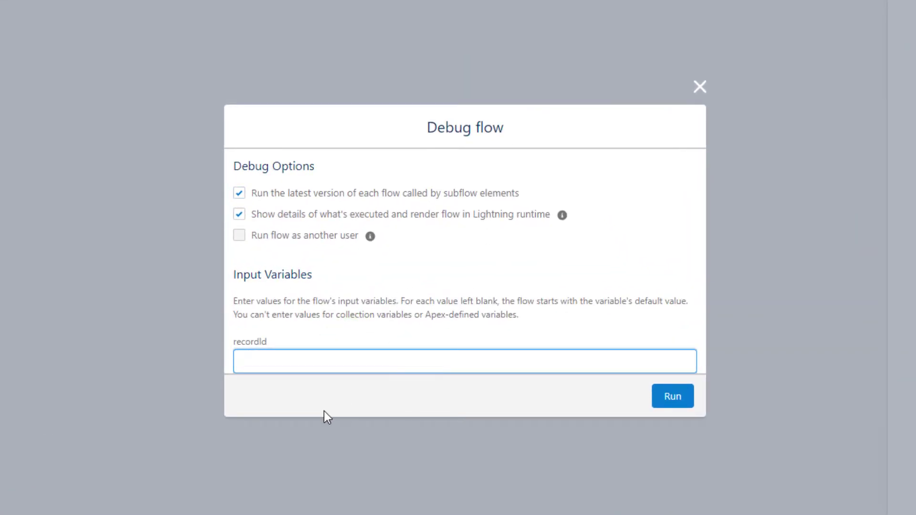
key(ctrl+v)
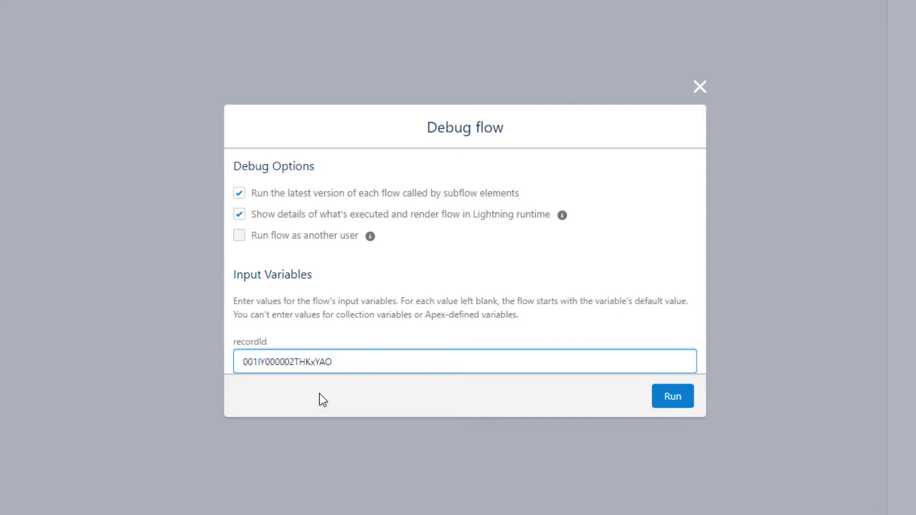
click(676, 398)
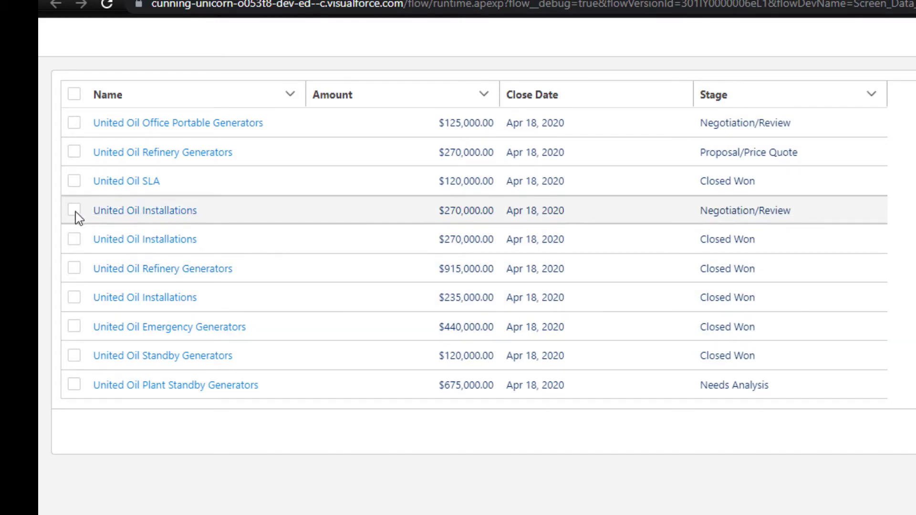
Select the two $270,000 United Oil Installations and the $915,000 United Oil Refinery Generators opportunities, and finish the flow interview
click(73, 211)
click(73, 240)
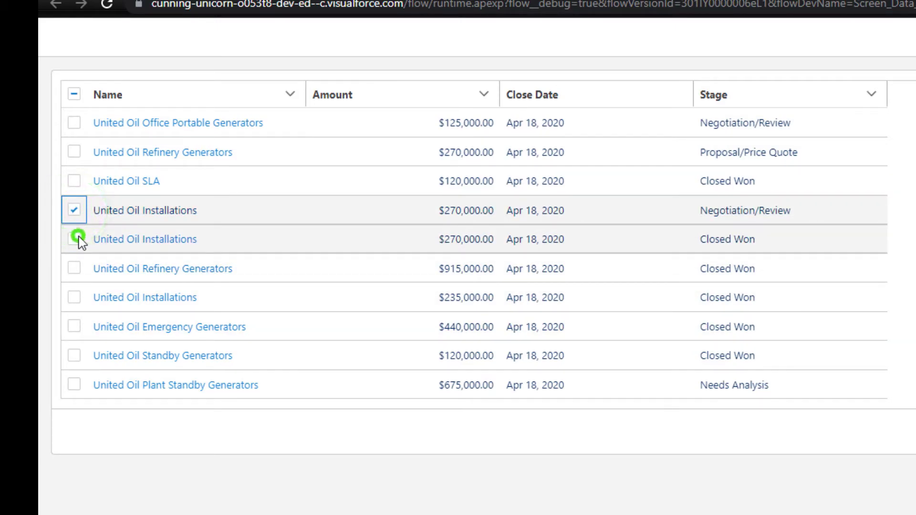
click(73, 268)
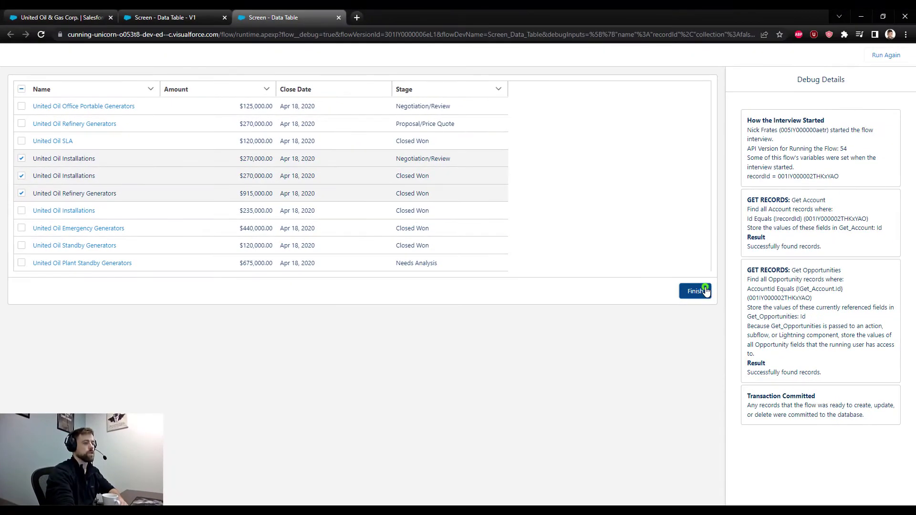
click(705, 291)
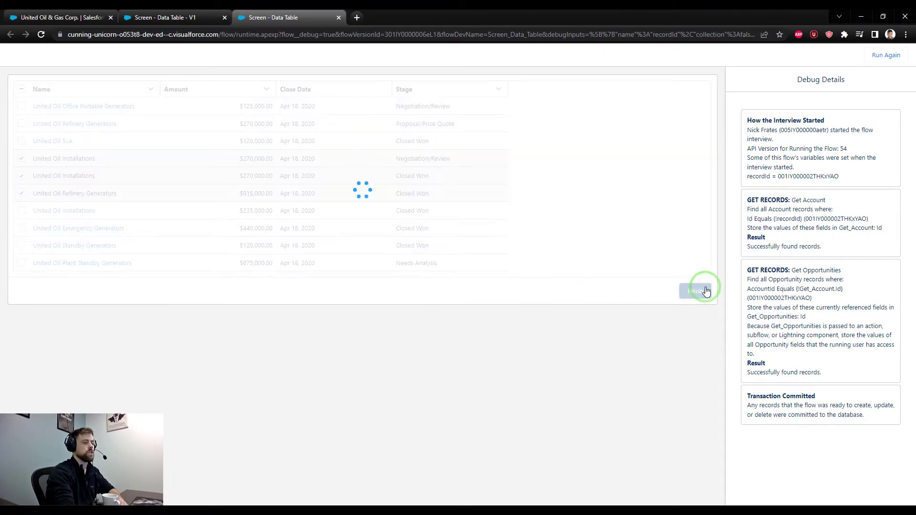
Examine the debug details for DataTableOne's inputs and its output of selected rows, and close the debug run
scroll(663, 257, up, 10)
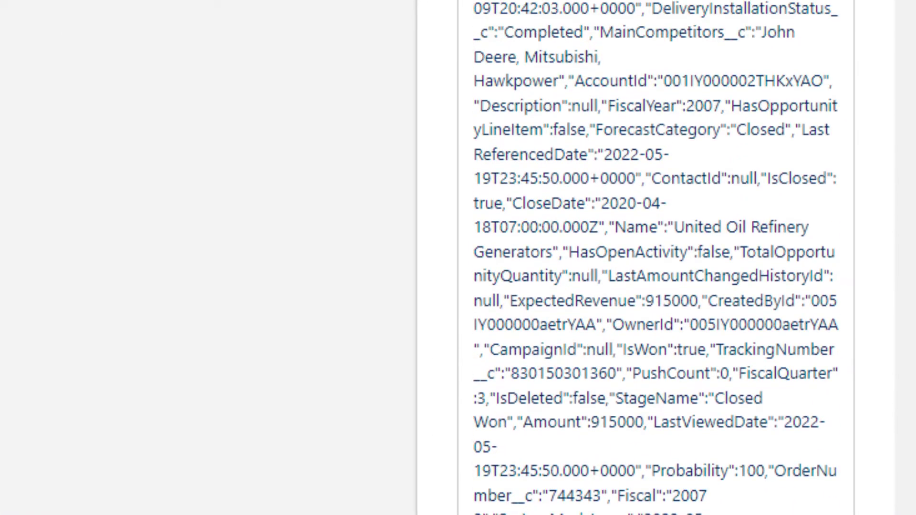
scroll(656, 258, up, 15)
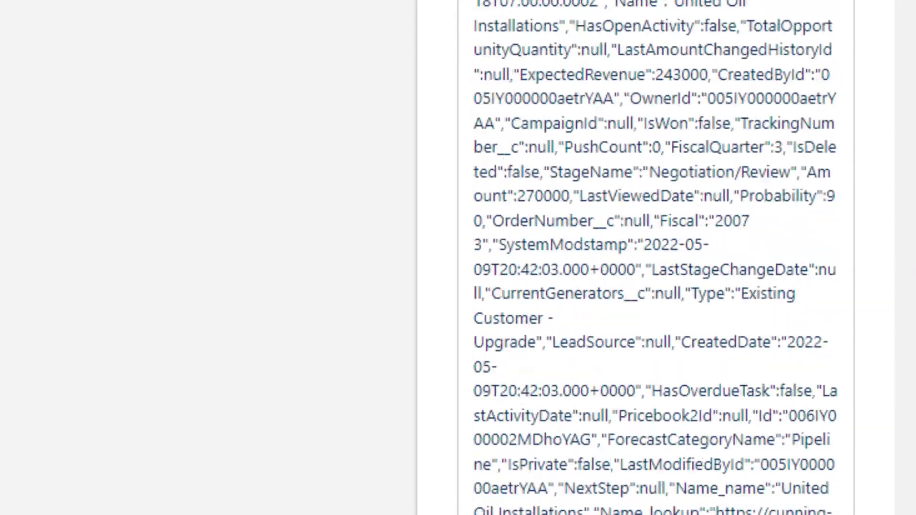
scroll(656, 258, up, 20)
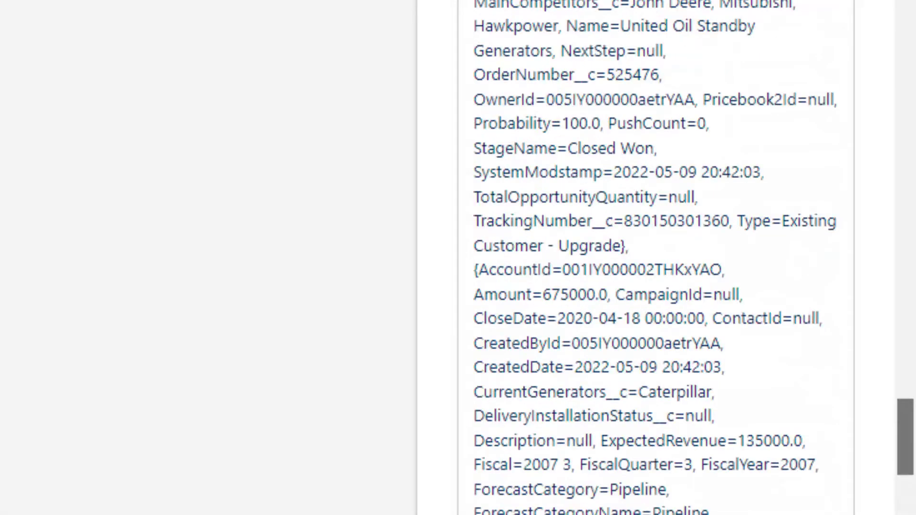
scroll(656, 257, up, 2)
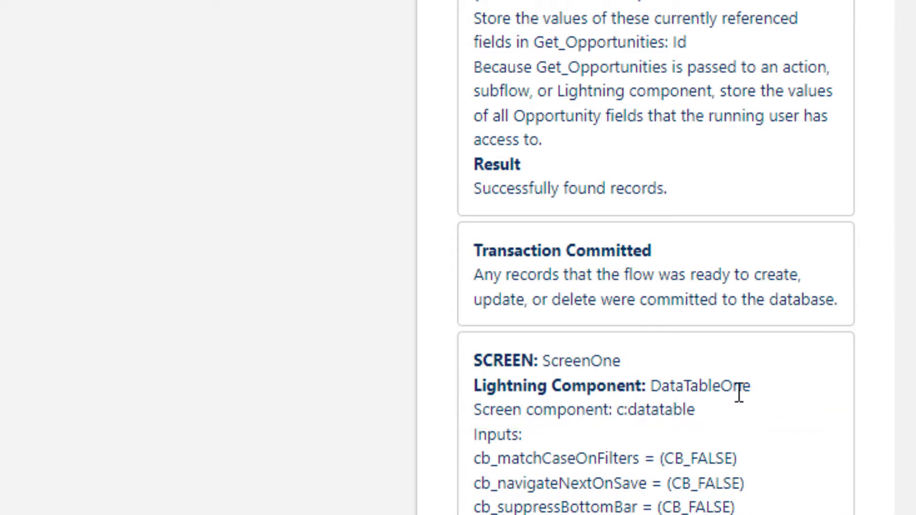
scroll(699, 441, down, 5)
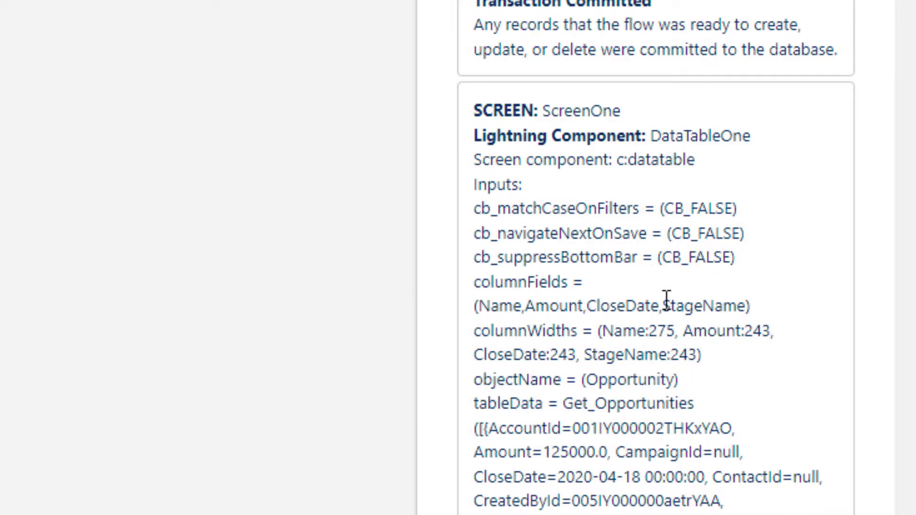
scroll(596, 467, down, 7)
scroll(596, 468, down, 10)
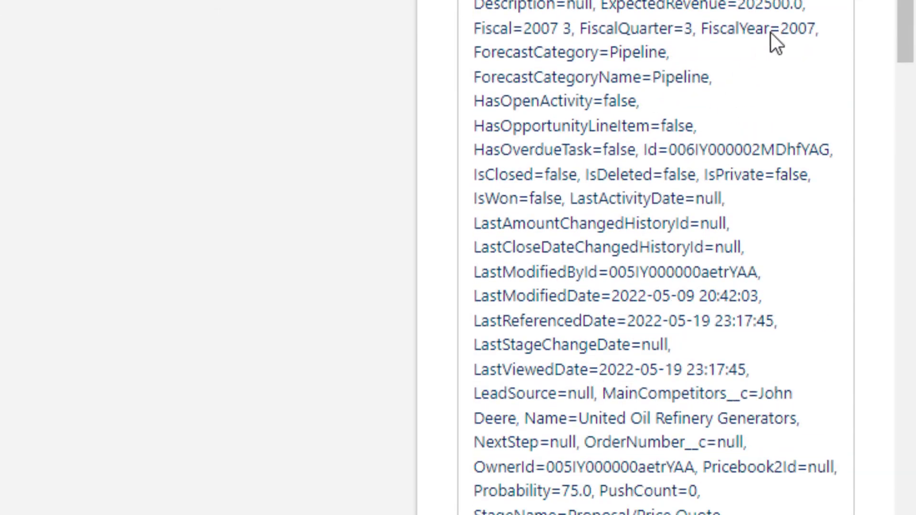
drag(901, 36, 908, 246)
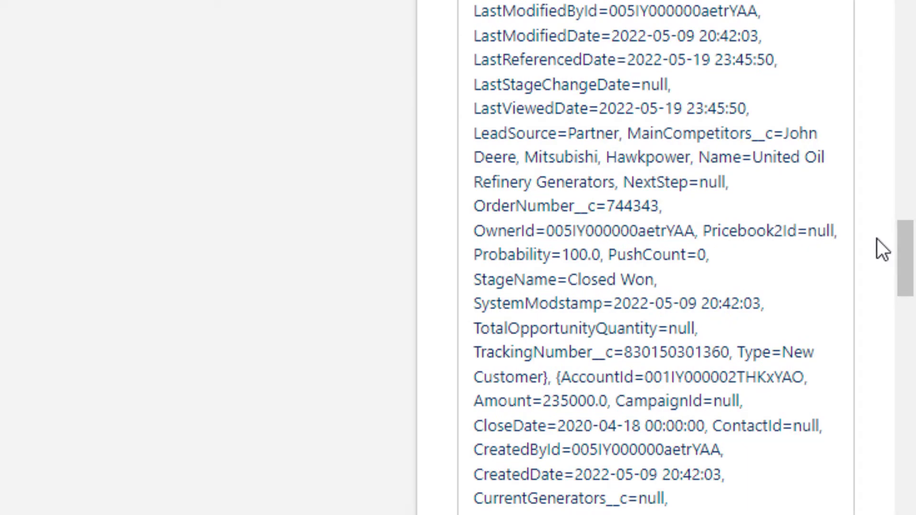
scroll(740, 260, down, 5)
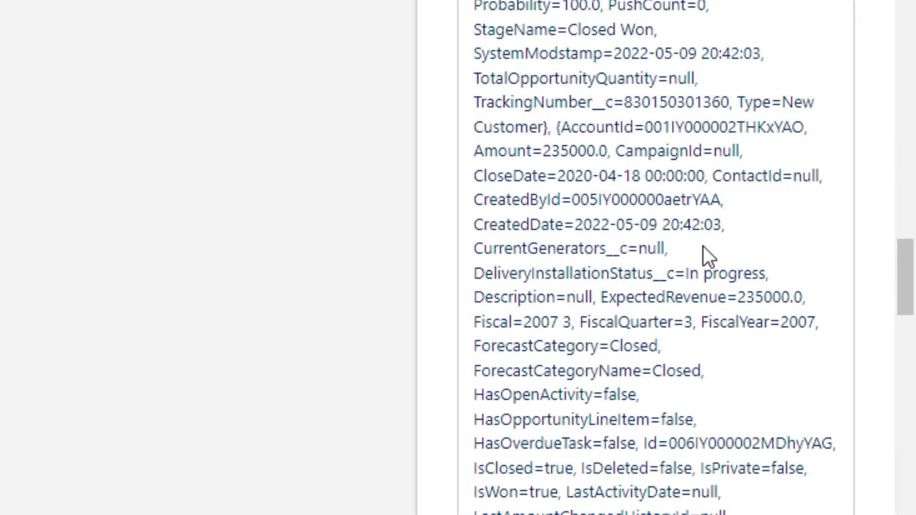
scroll(693, 256, down, 15)
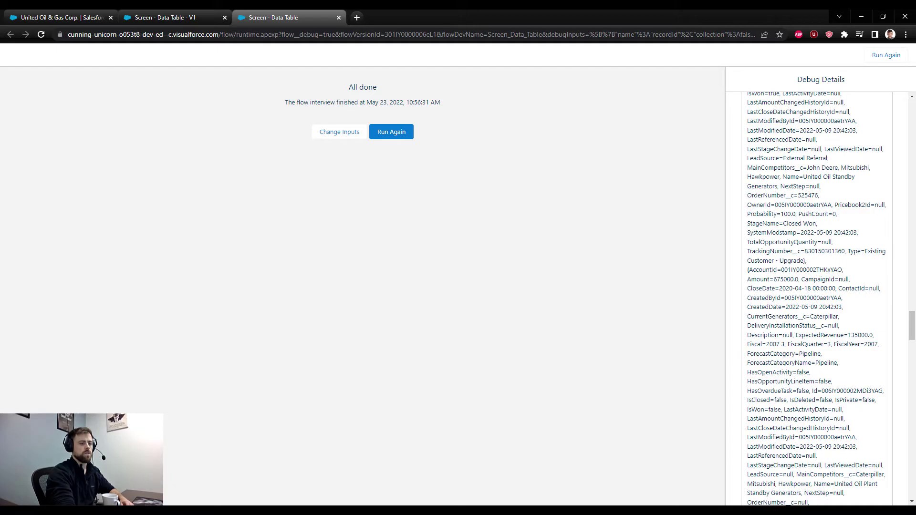
drag(908, 327, 908, 382)
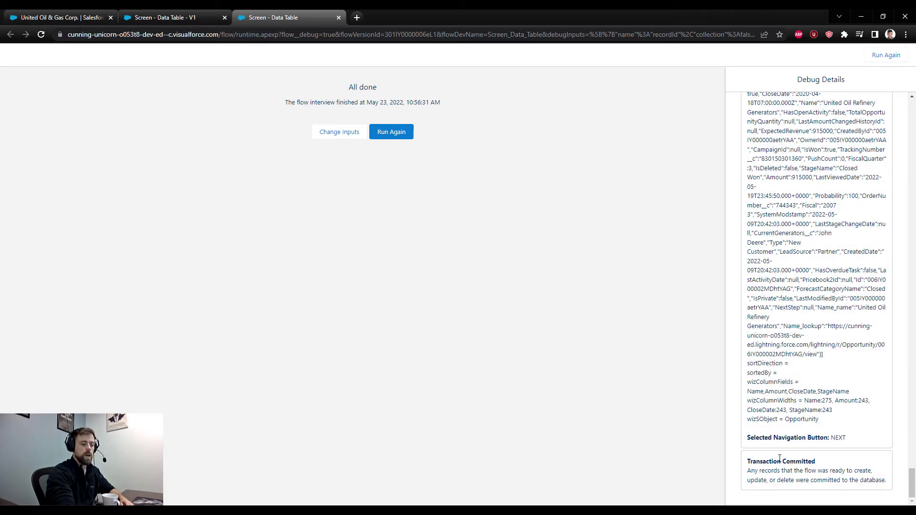
click(339, 18)
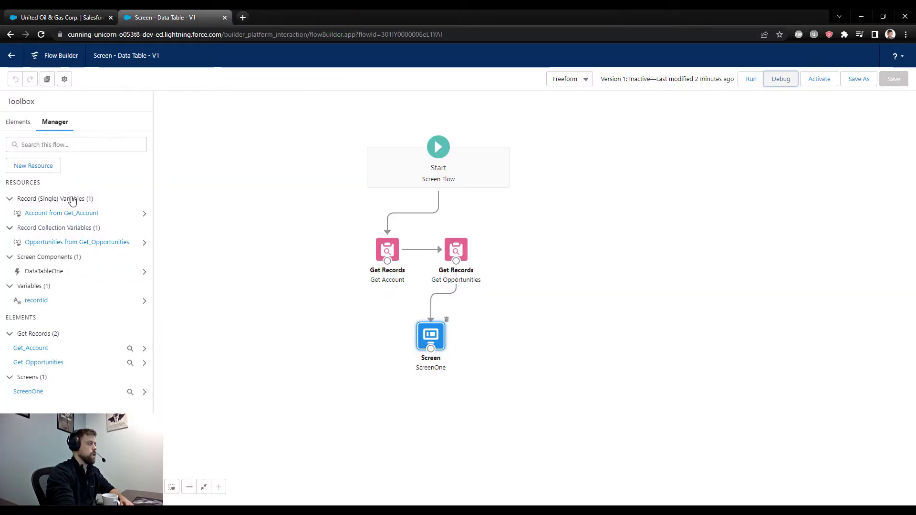
Add a Loop element beside the screen element on the canvas and label it "Loop through Selected Opportunities"
click(28, 122)
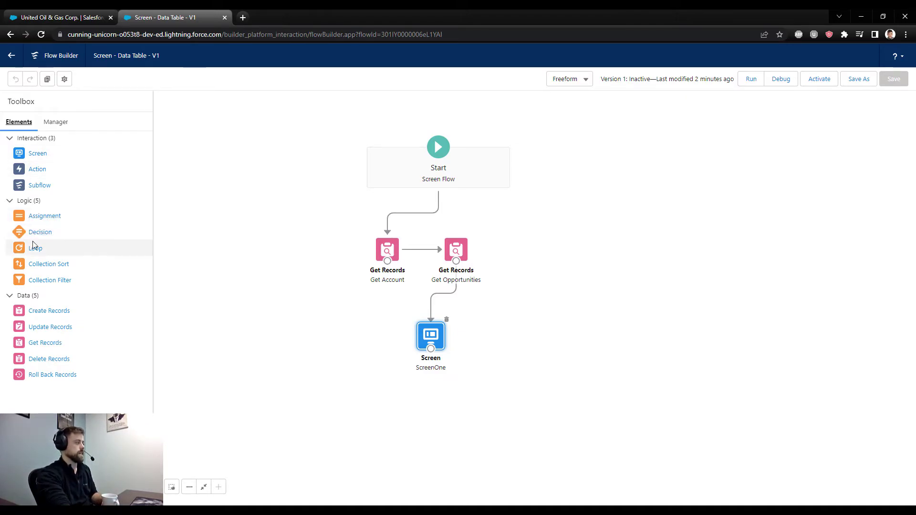
drag(35, 253, 547, 329)
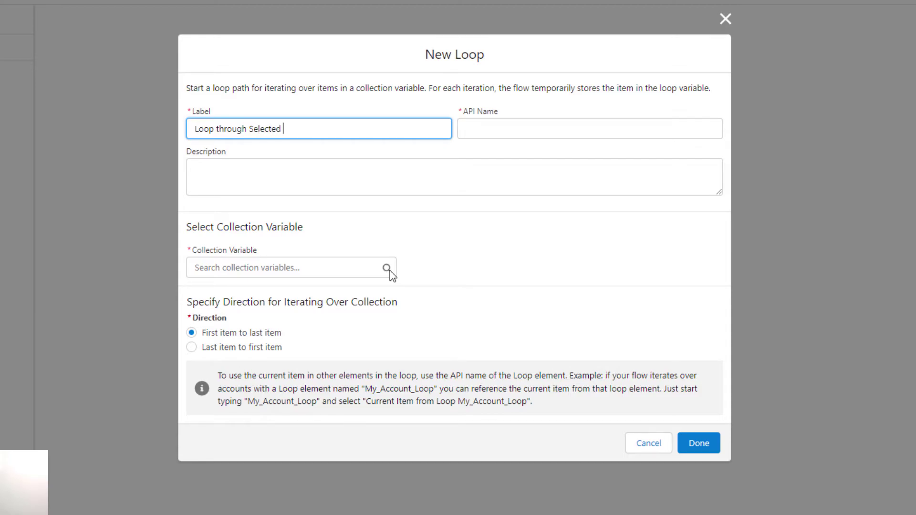
text(es)
key(Tab)
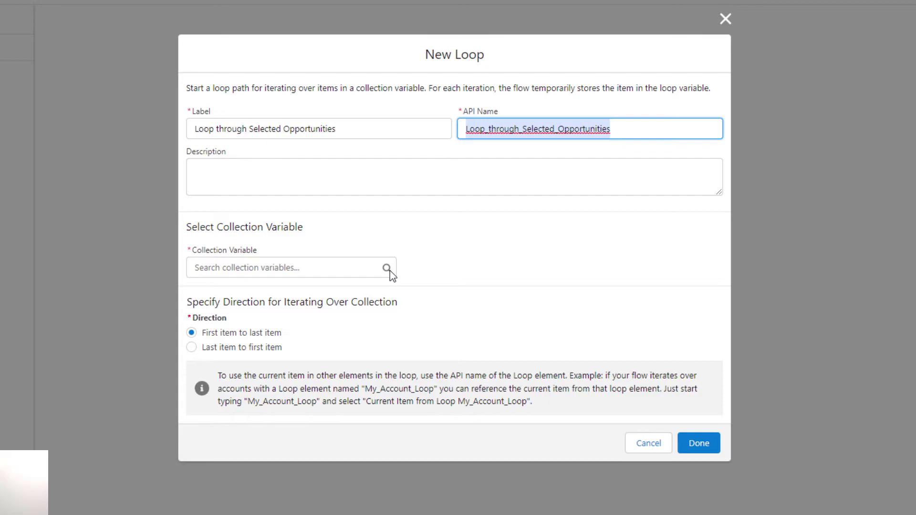
click(444, 249)
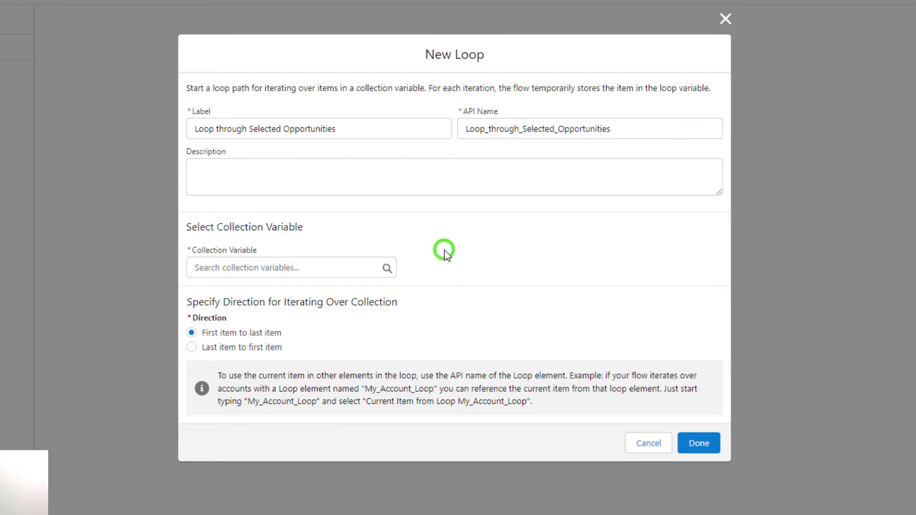
Set the loop's collection variable to DataTableOne's outputSelectedRows, and connect ScreenOne to the Loop element
click(346, 269)
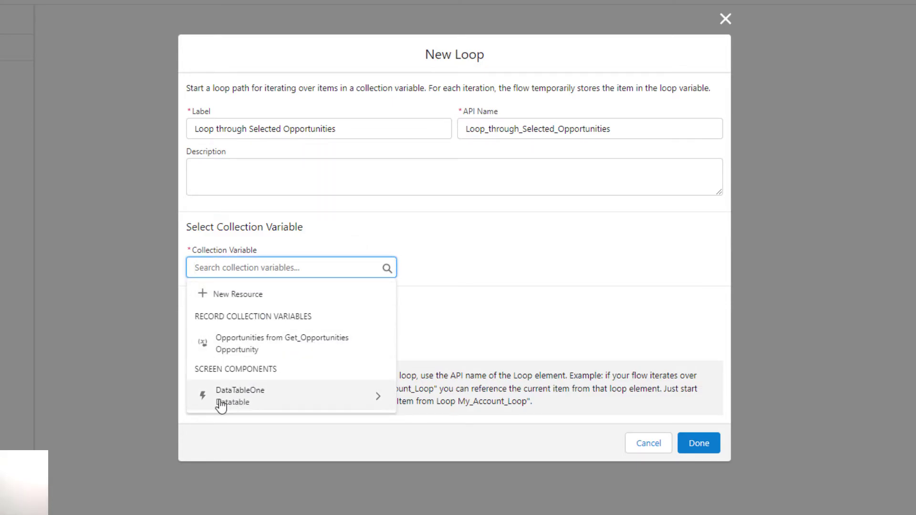
click(304, 409)
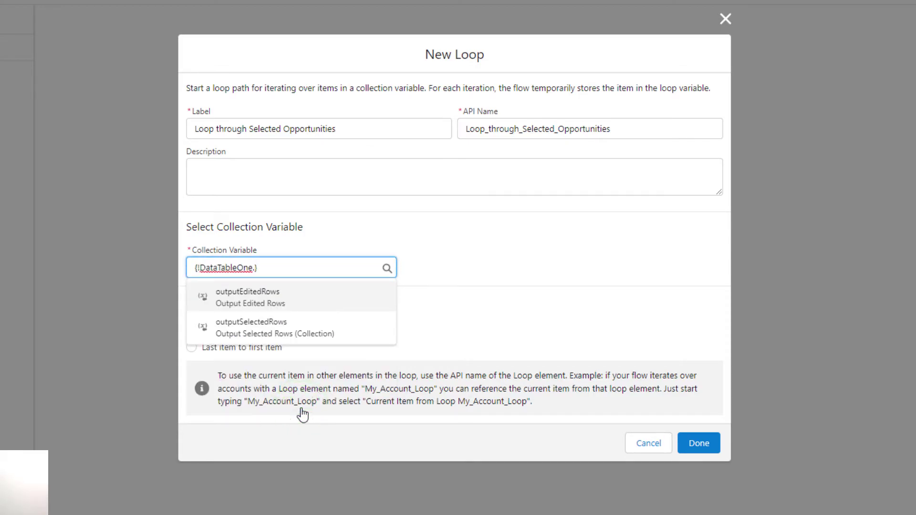
click(362, 333)
click(496, 335)
click(696, 453)
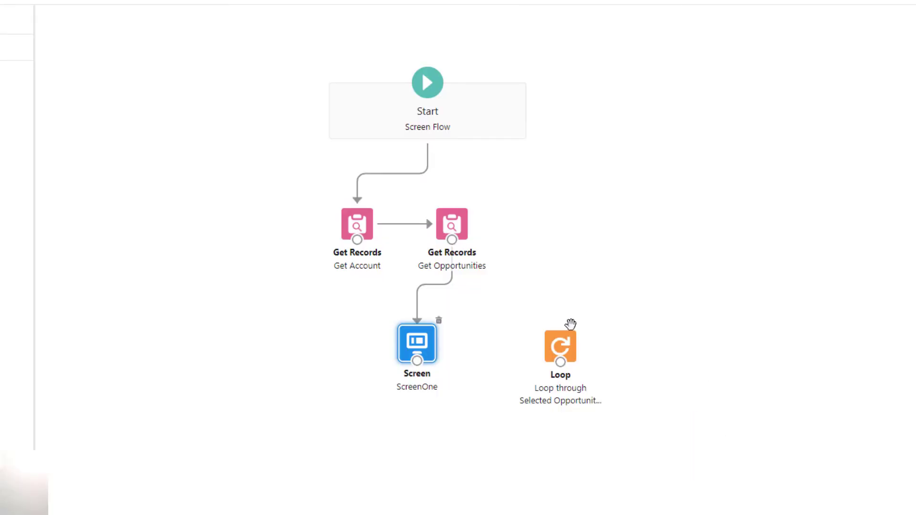
drag(566, 348, 541, 346)
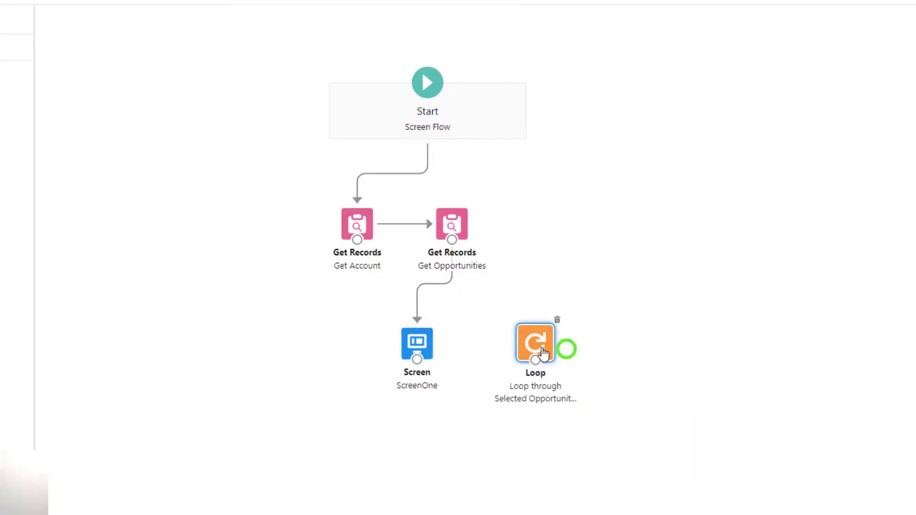
drag(417, 363, 519, 336)
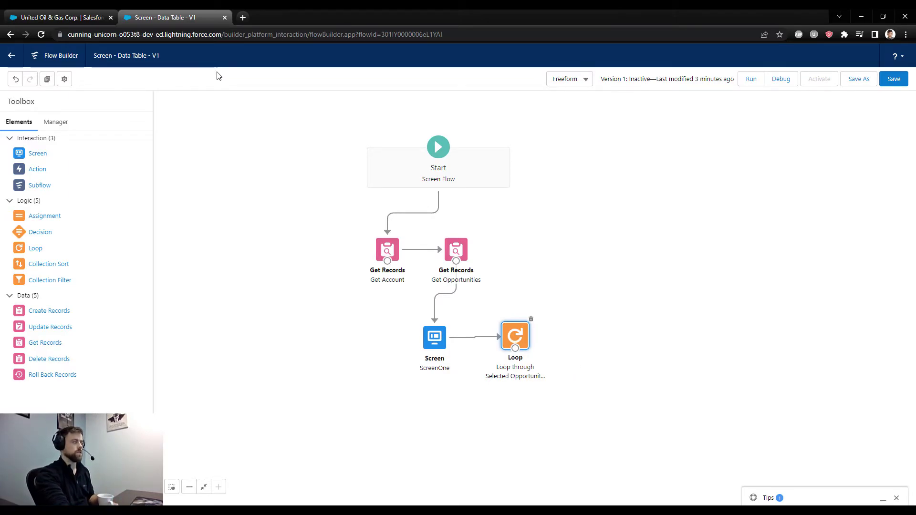
Add an Assignment element beside the loop and label it "Count Opportunity Amount"
drag(59, 217, 605, 333)
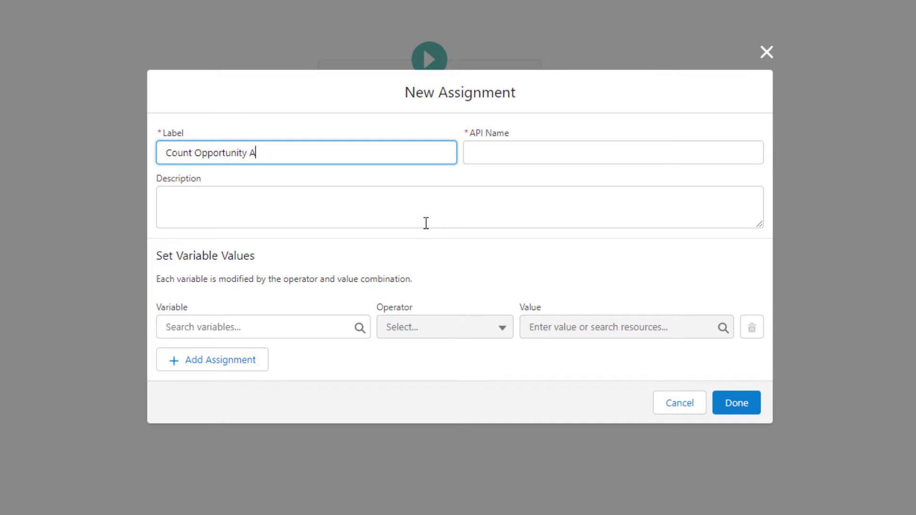
text(t)
key(Tab)
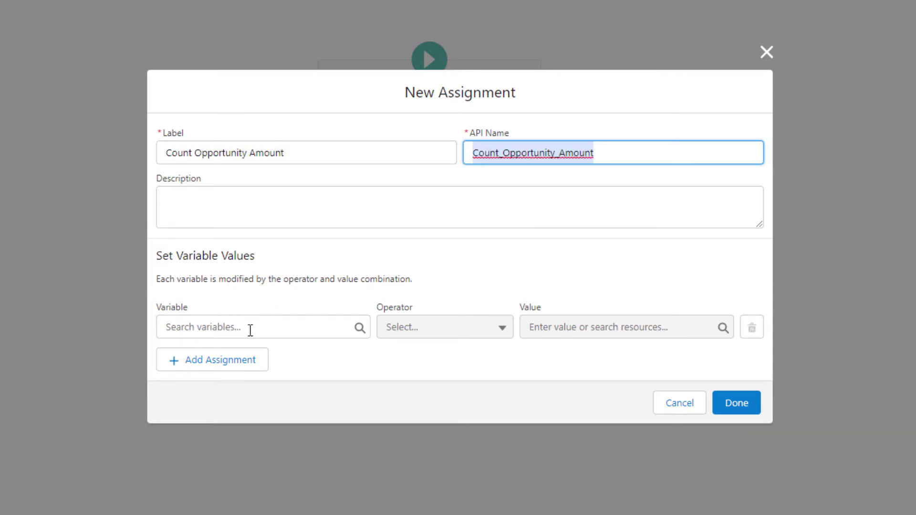
Create a Currency variable named OppAmount with a default value of 0 as the variable of the assignment
click(269, 331)
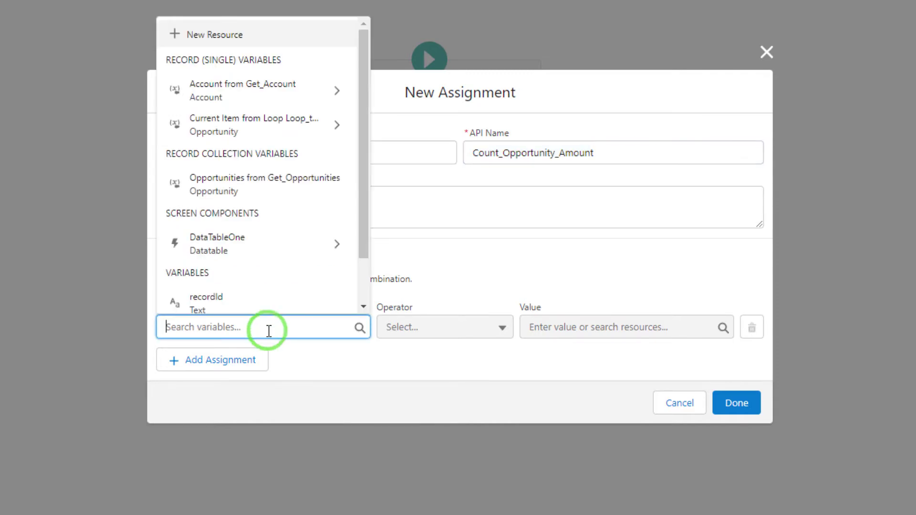
click(298, 35)
click(259, 191)
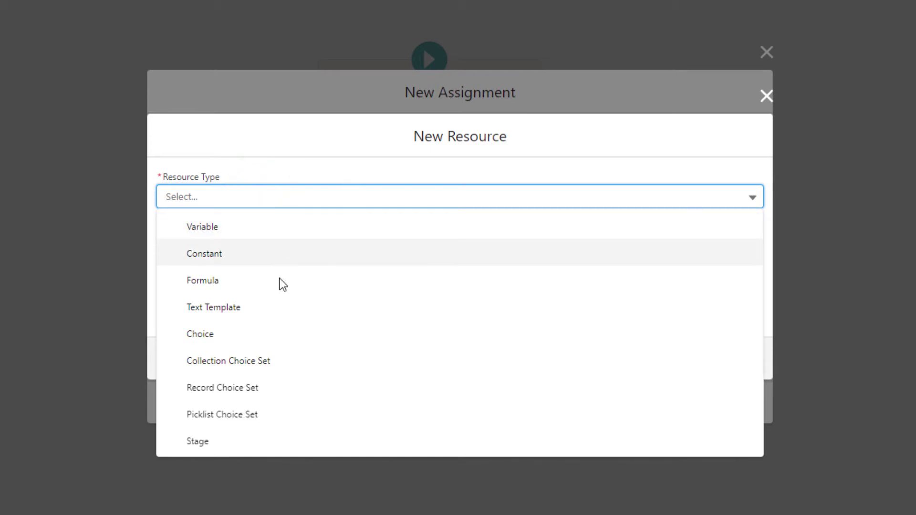
click(279, 228)
click(248, 338)
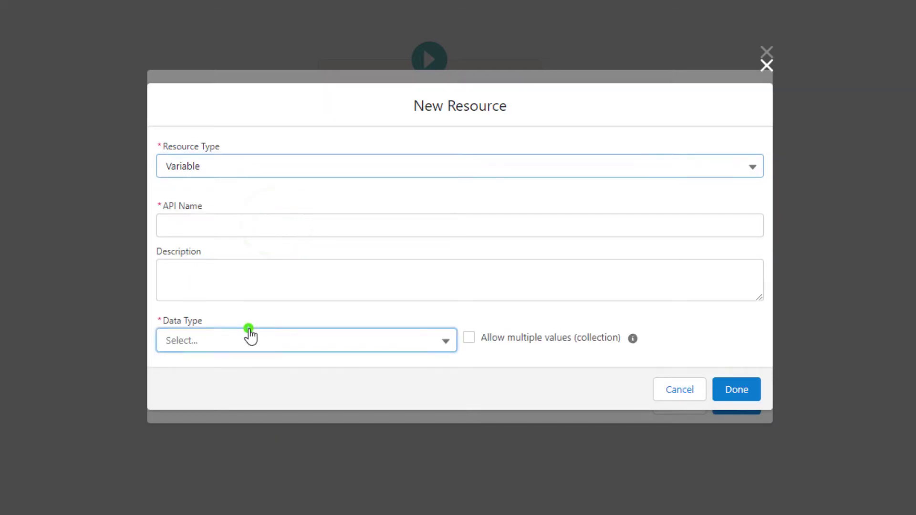
click(249, 151)
click(251, 155)
text(Op)
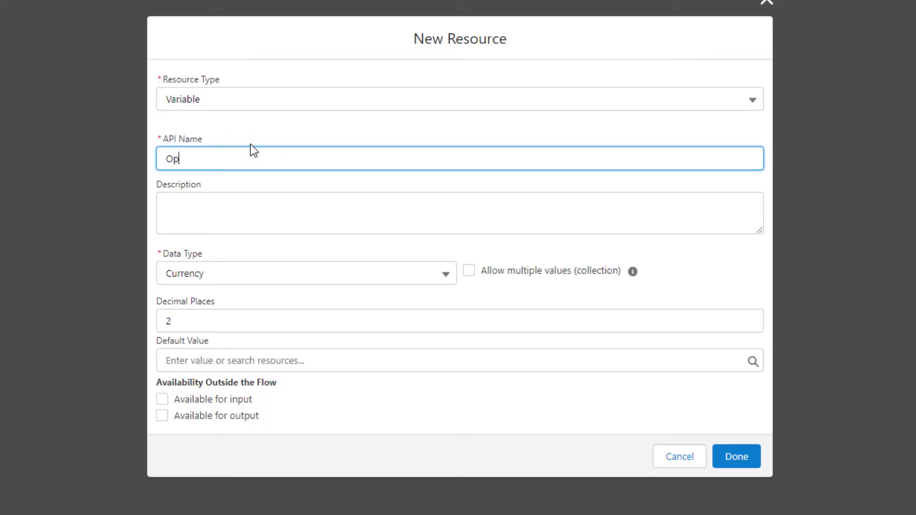
text(pAmount)
key(Tab)
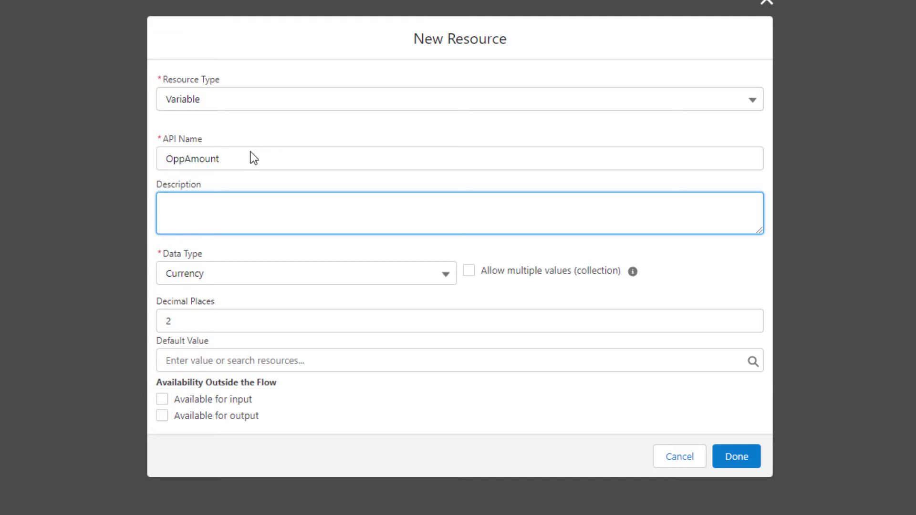
click(188, 360)
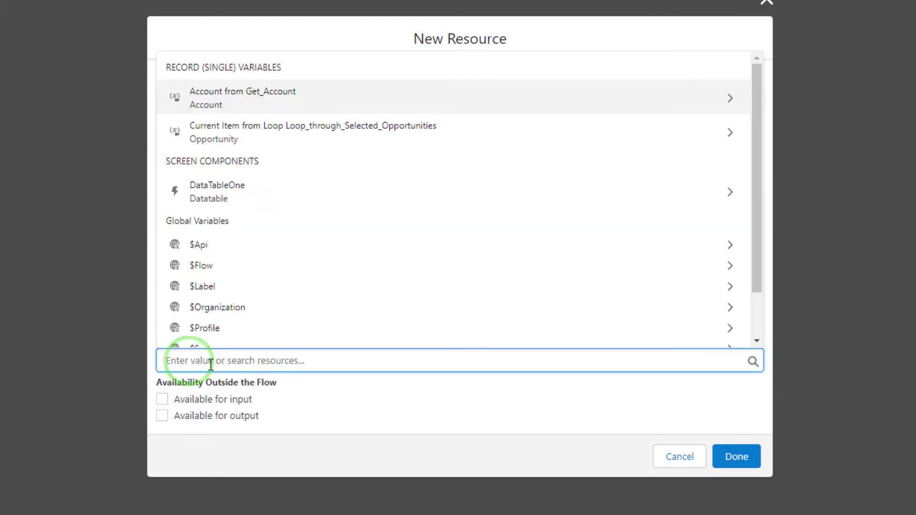
text(0)
click(360, 420)
click(735, 458)
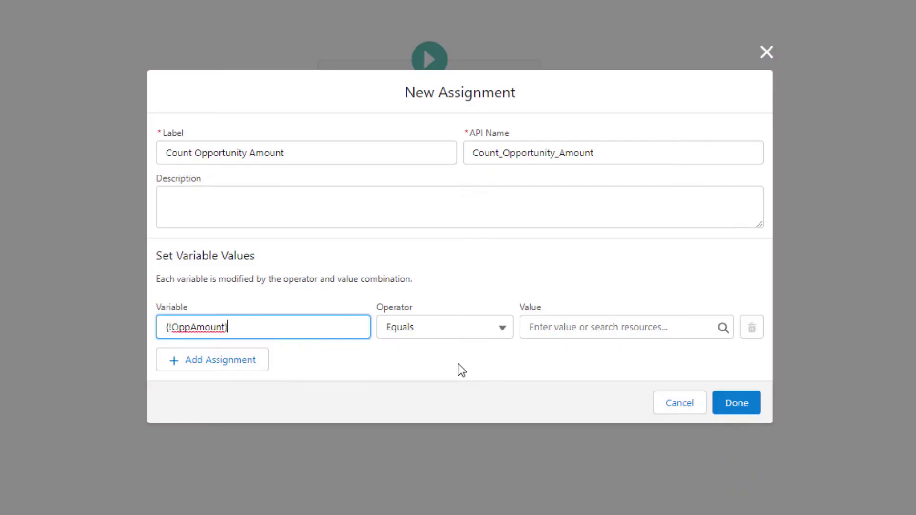
click(438, 384)
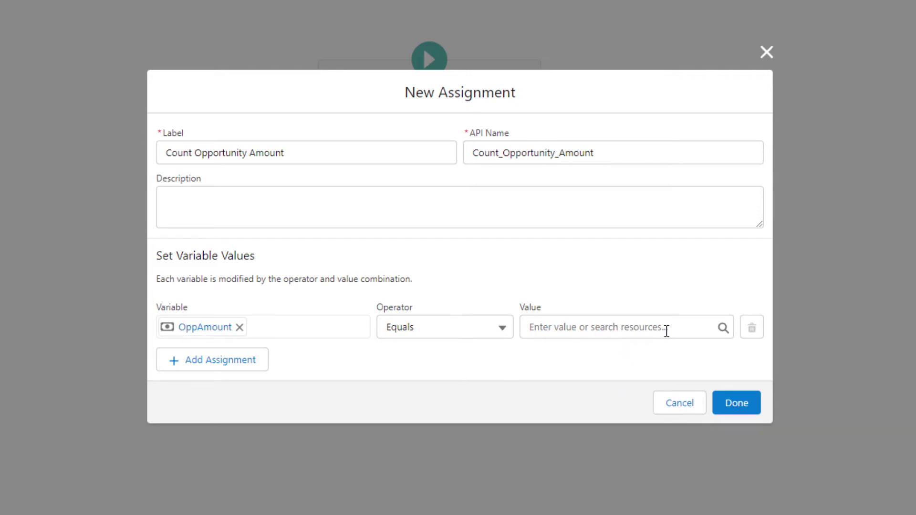
Make the assignment add the Amount of the loop's current opportunity to OppAmount, and finish the element
click(412, 340)
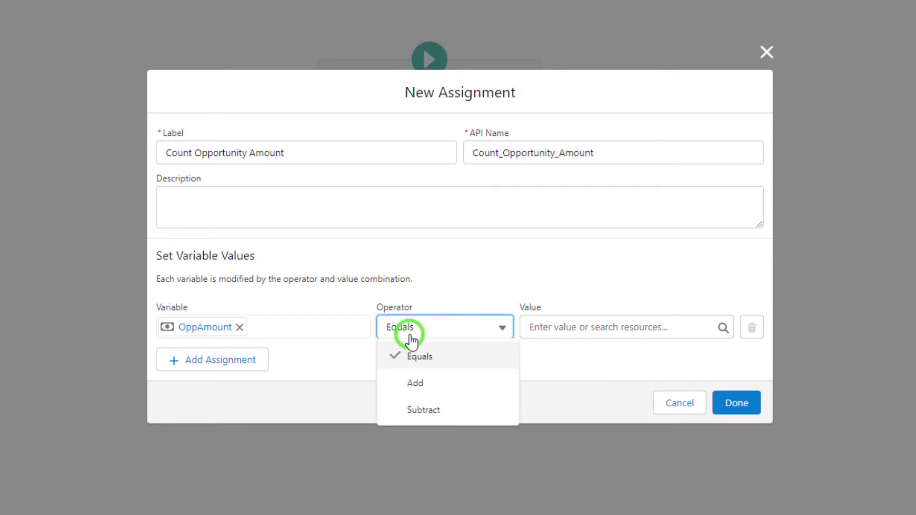
click(420, 382)
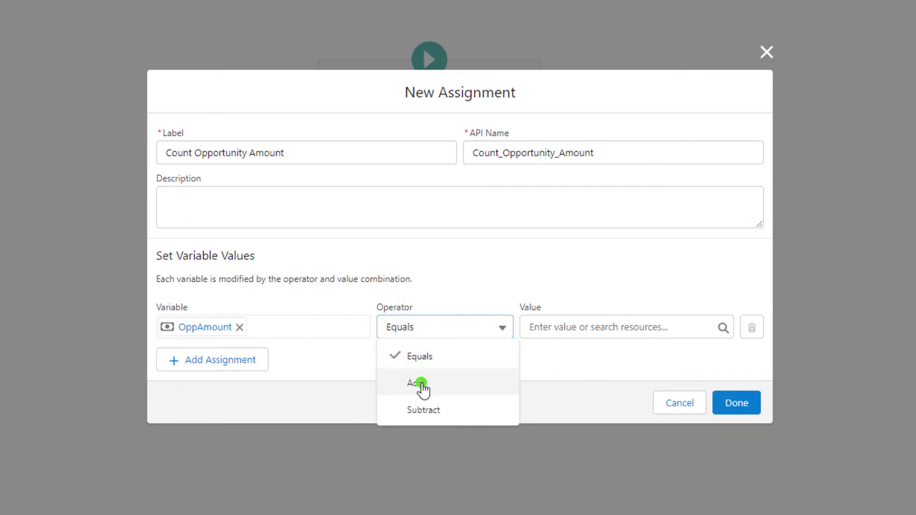
click(609, 326)
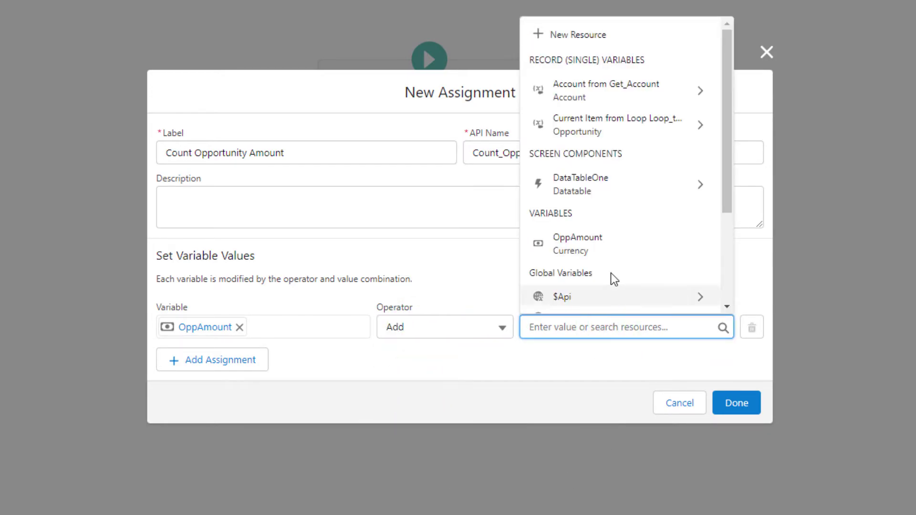
click(646, 138)
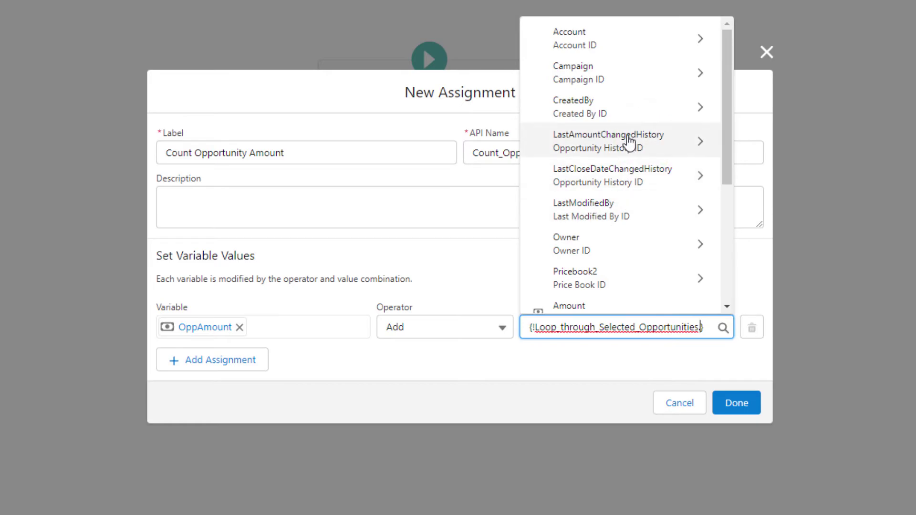
scroll(629, 140, down, 2)
click(657, 259)
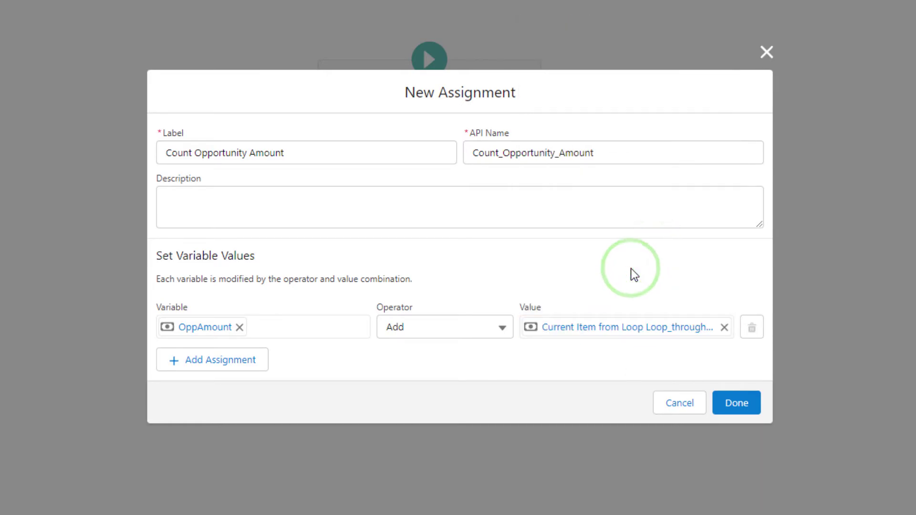
click(725, 403)
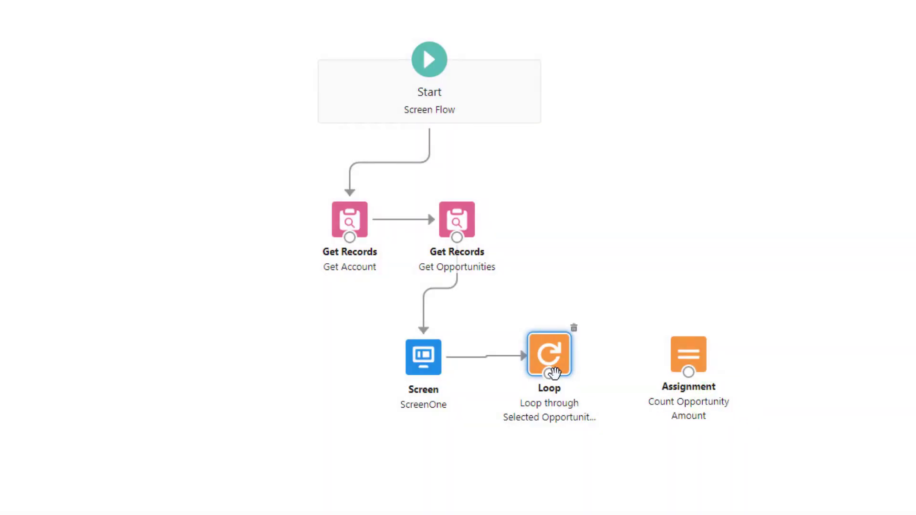
Connect the loop to the Count Opportunity Amount assignment for each item in the collection, and connect the assignment back to the loop
drag(552, 377, 689, 355)
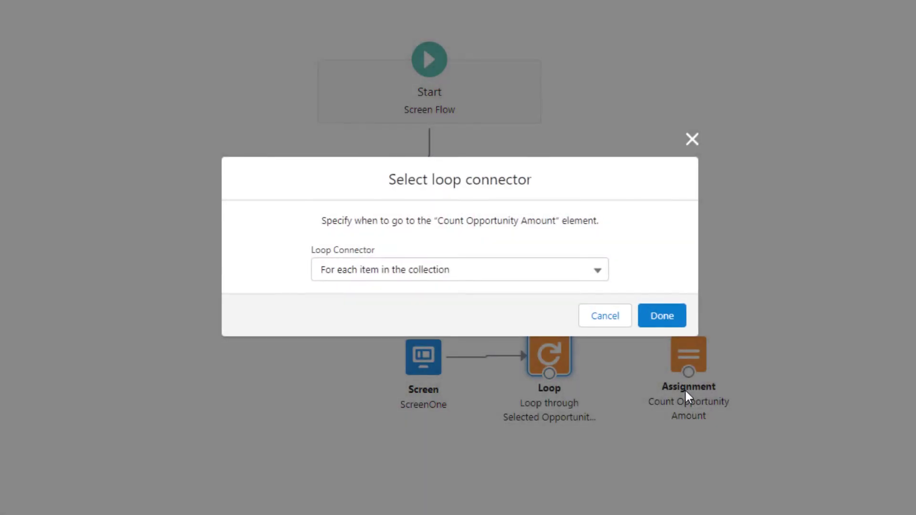
click(662, 316)
click(696, 351)
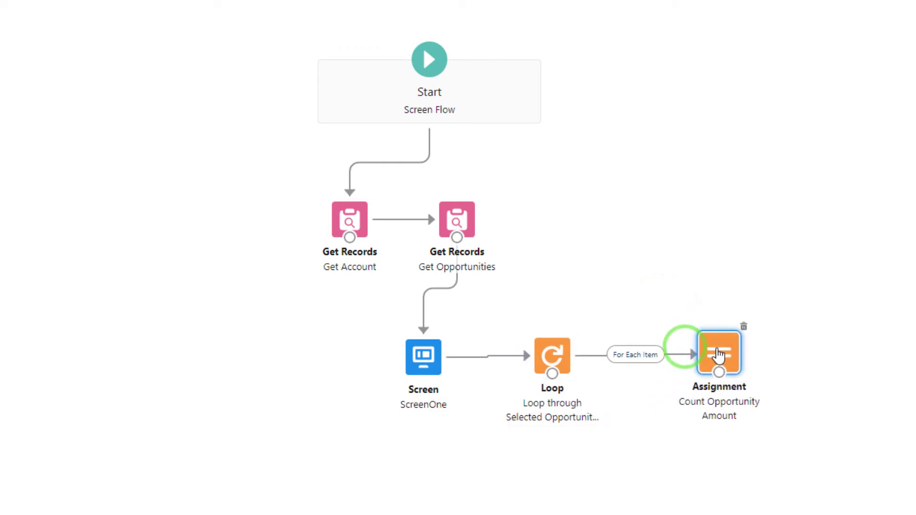
drag(720, 372, 629, 365)
drag(554, 367, 553, 367)
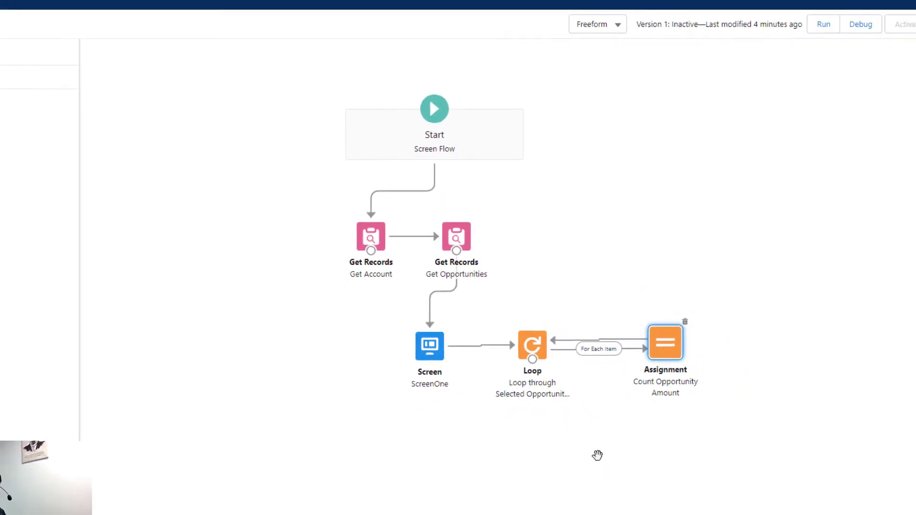
Save the flow and debug it with the account's record ID as the recordId input variable
click(915, 0)
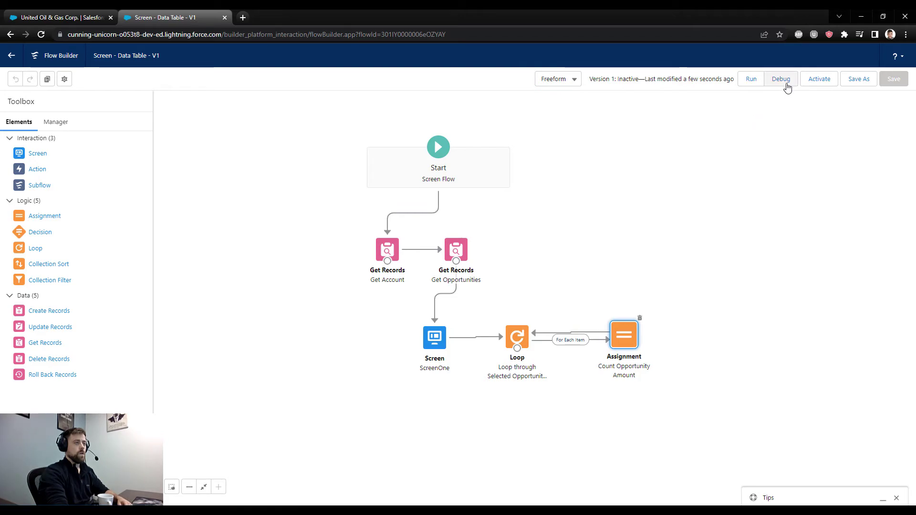
click(781, 80)
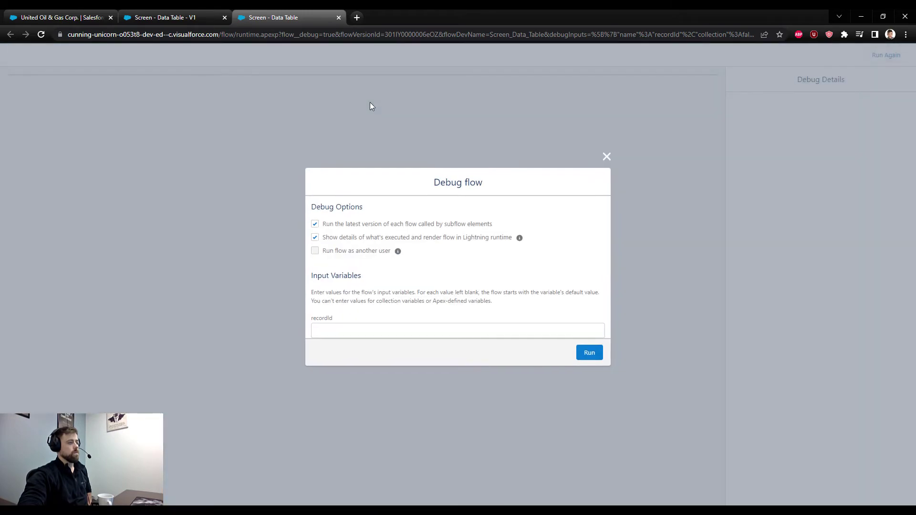
click(337, 332)
text(001IY000002THKxYAO)
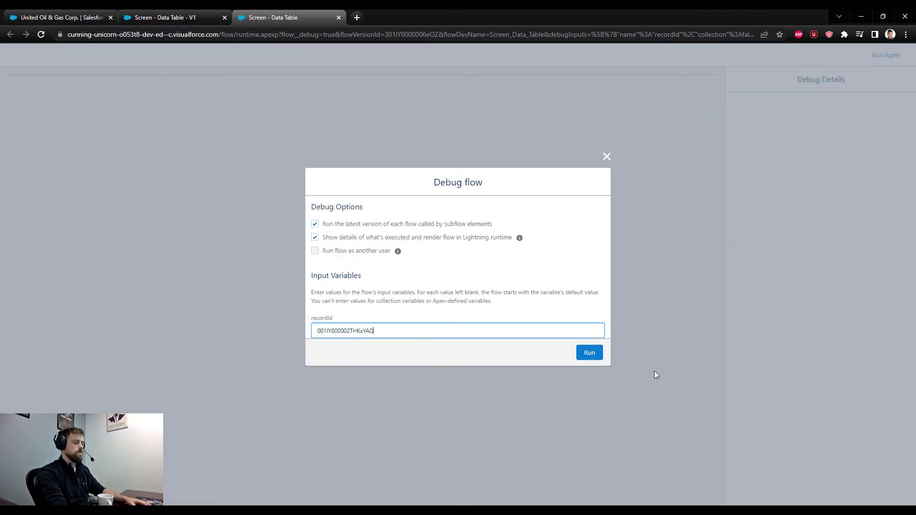
click(587, 353)
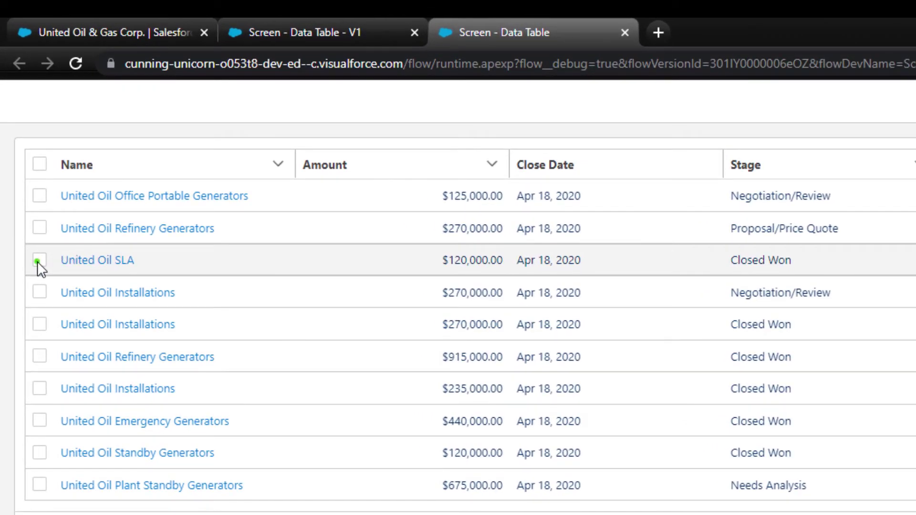
Select the United Oil SLA and the $270,000 United Oil Refinery Generators opportunities, and finish the flow interview
click(37, 261)
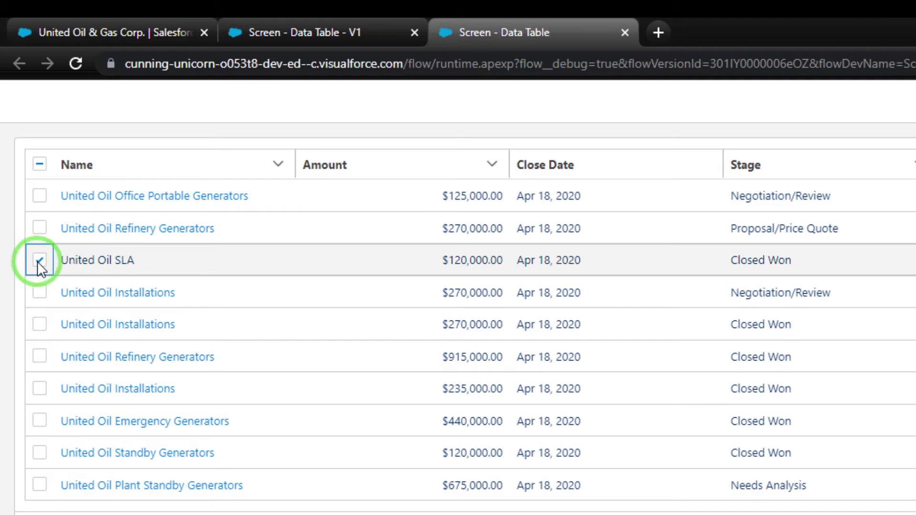
click(42, 234)
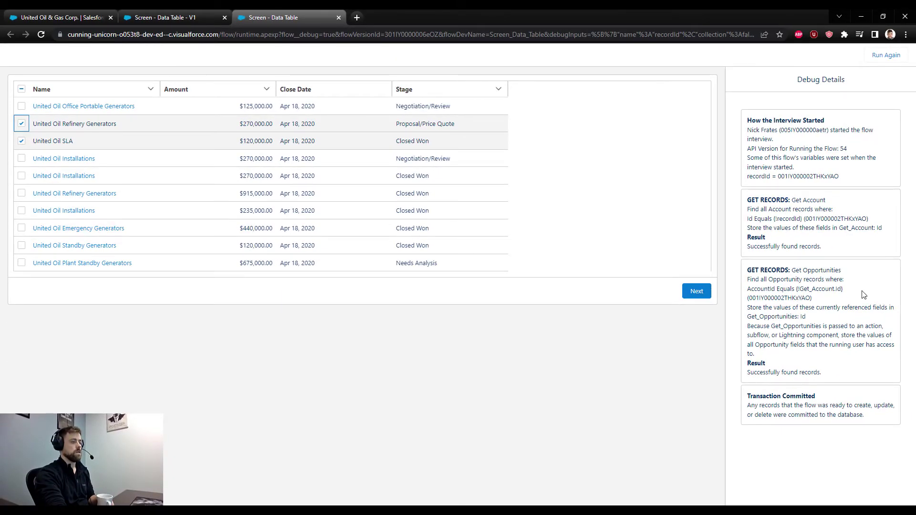
click(695, 292)
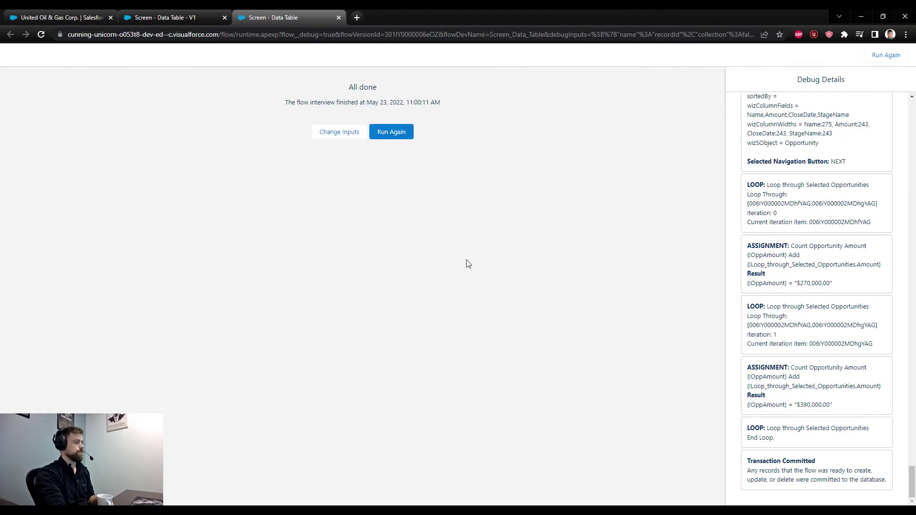
Review the debug details from the Get Opportunities results through the DataTableOne component's inputs and selected-row outputs to the loop entries
scroll(777, 201, up, 3)
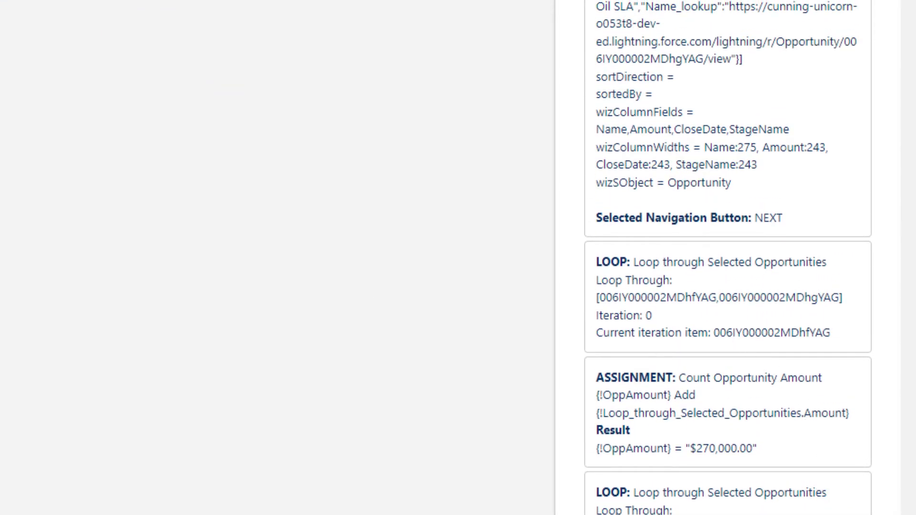
drag(906, 446, 900, 0)
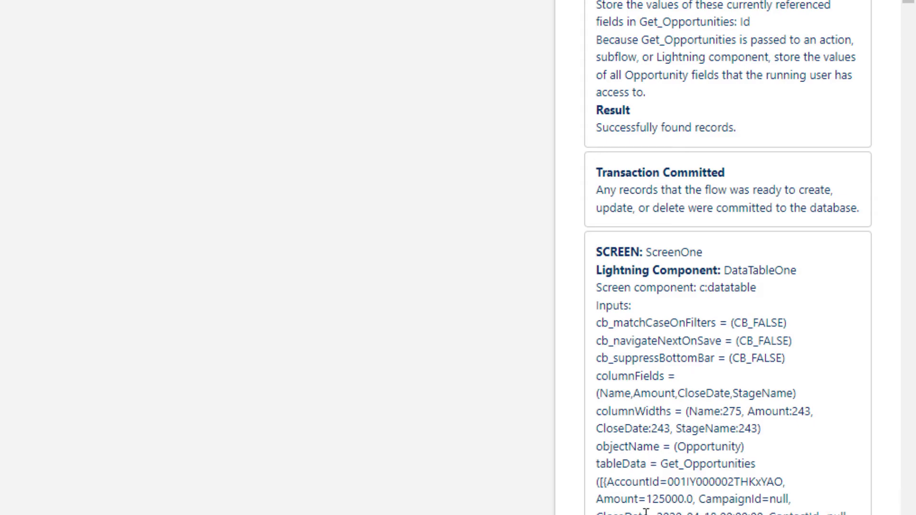
scroll(646, 511, down, 20)
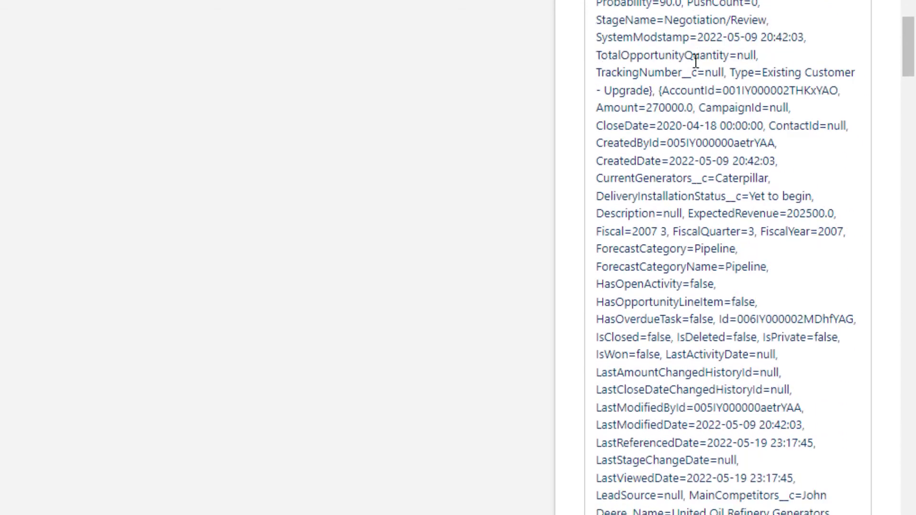
scroll(695, 60, down, 15)
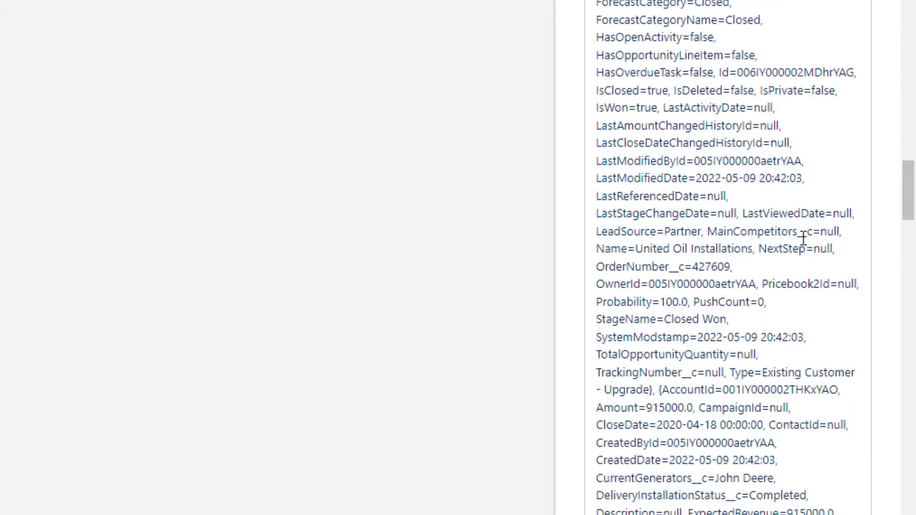
scroll(802, 238, down, 15)
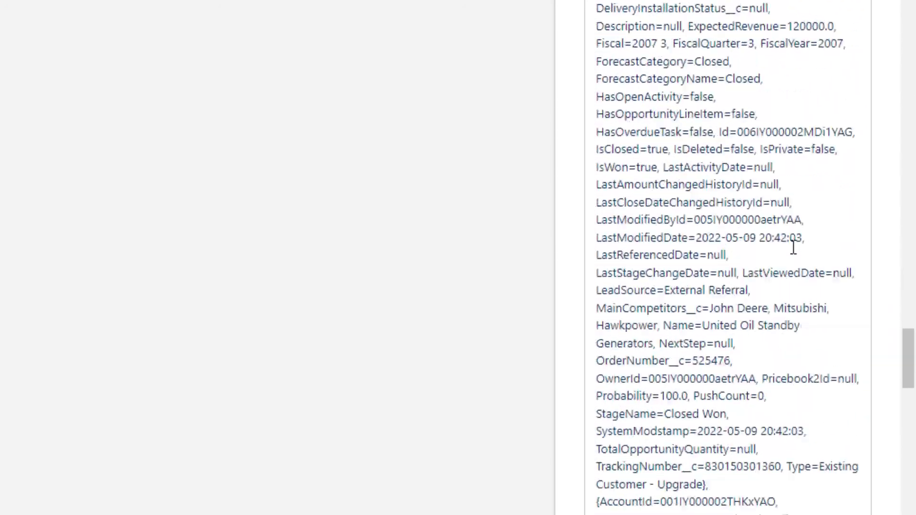
scroll(793, 247, down, 20)
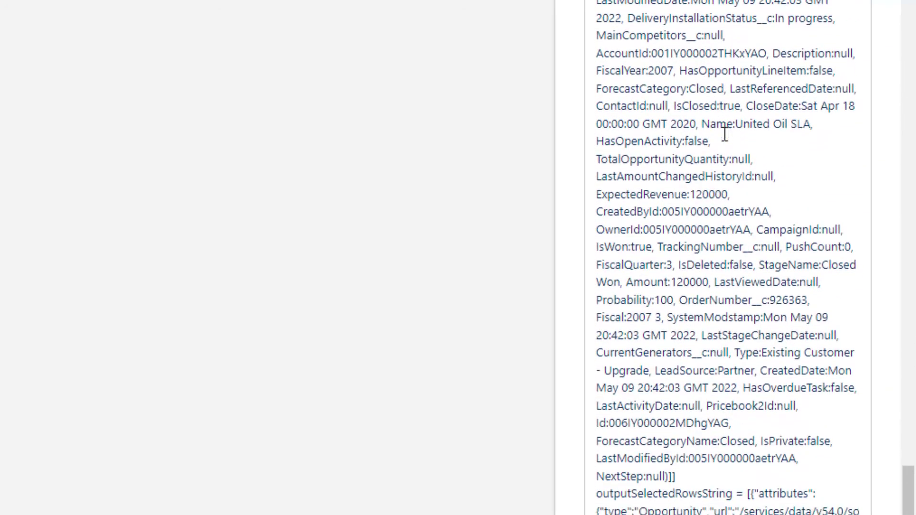
scroll(725, 134, down, 20)
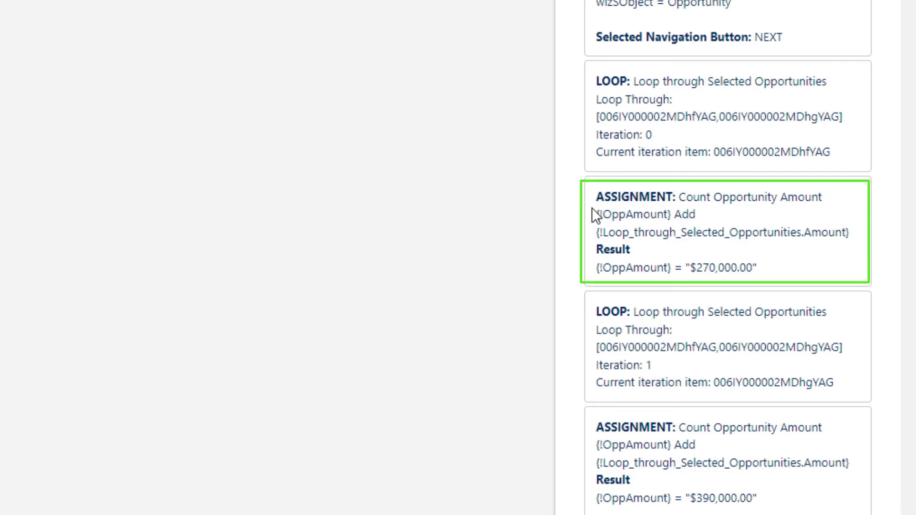
Examine how each loop iteration's Count Opportunity Amount assignment adds the current opportunity's Amount to OppAmount, through to the end of the loop
drag(592, 215, 669, 217)
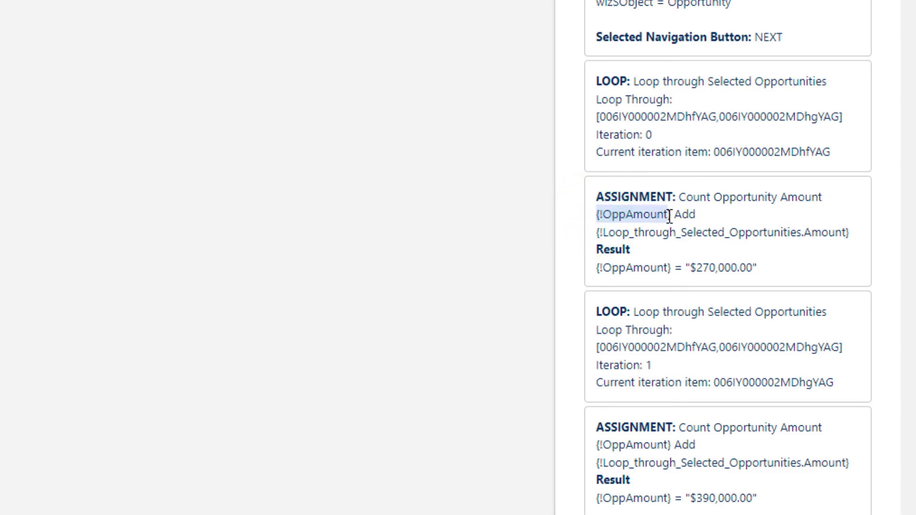
click(732, 225)
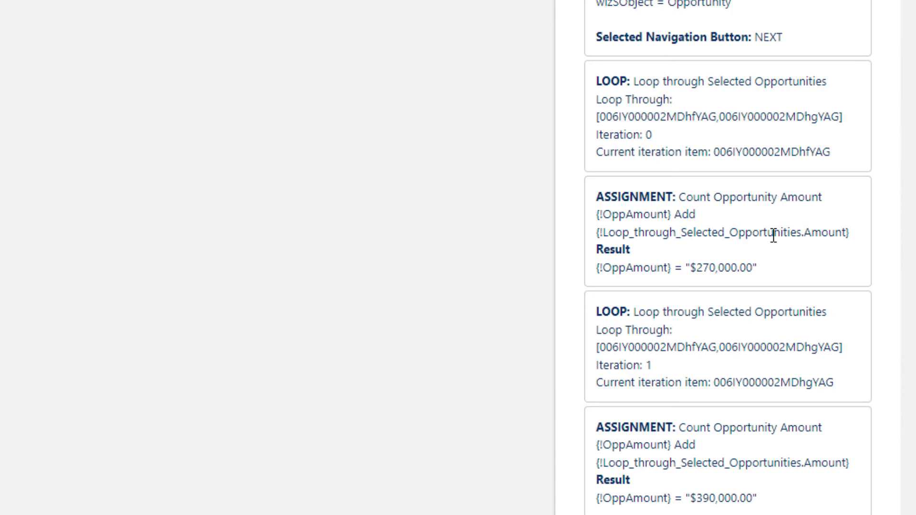
double_click(615, 115)
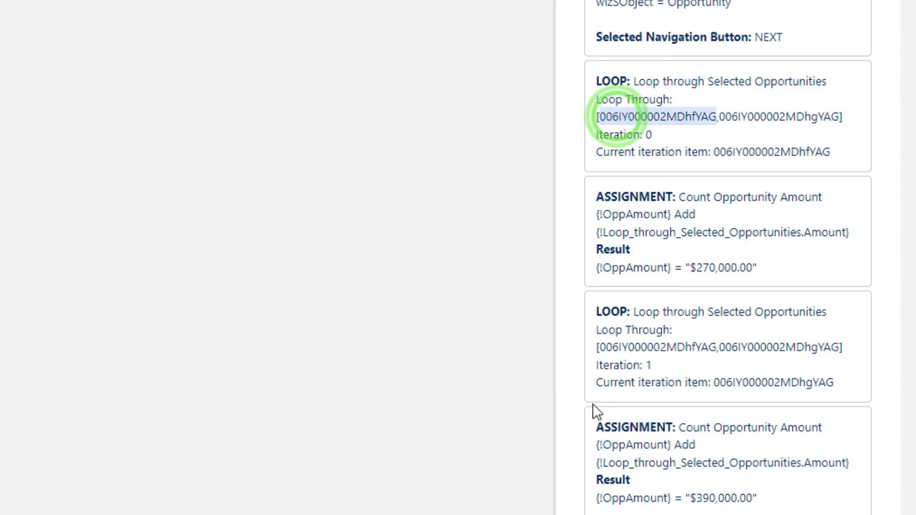
click(707, 253)
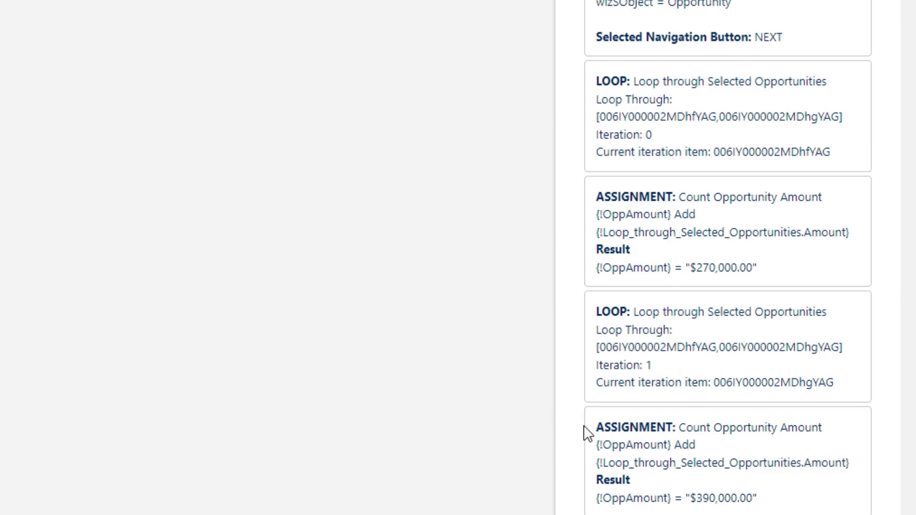
scroll(582, 460, down, 3)
scroll(605, 317, down, 1)
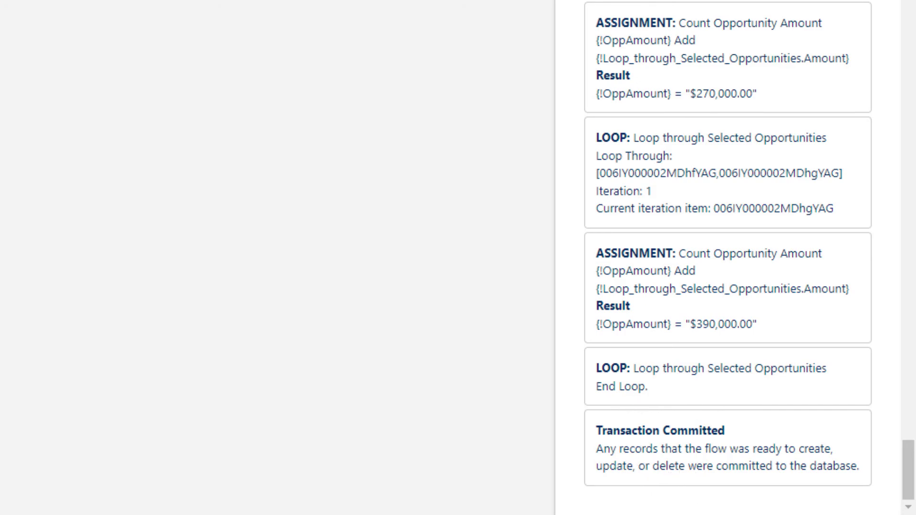
Return to the flow in Flow Builder, review the Get Opportunities element's object and AccountId filter, and close it
click(191, 18)
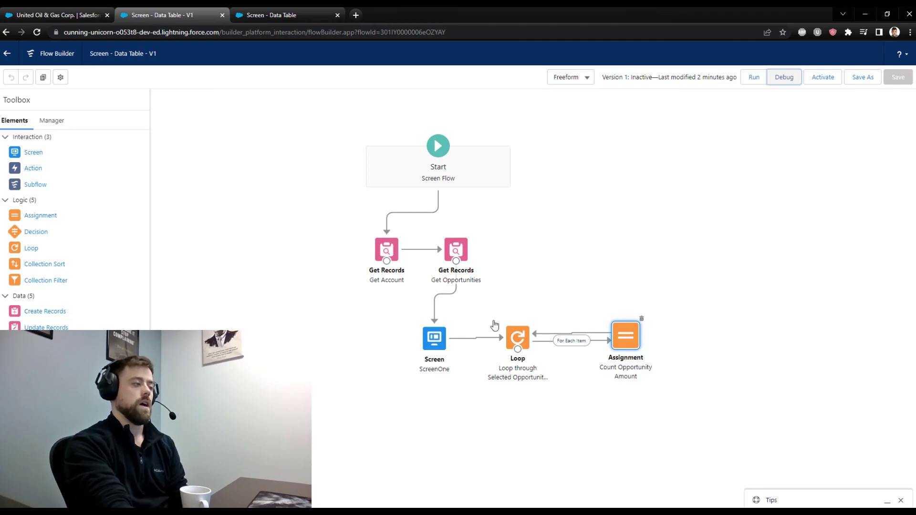
double_click(465, 250)
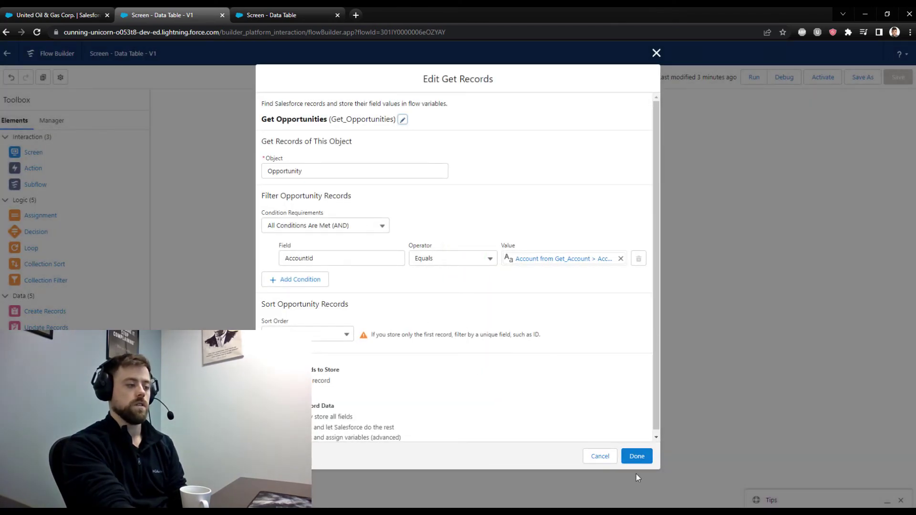
click(634, 458)
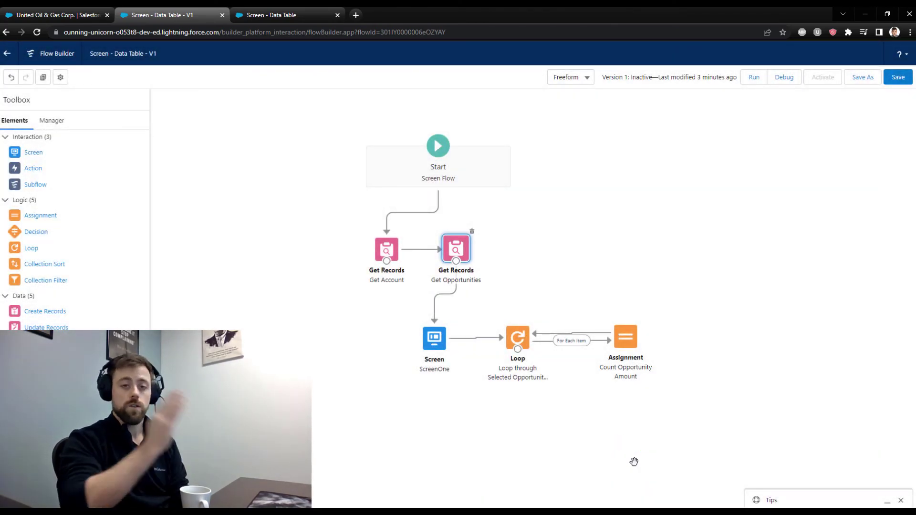